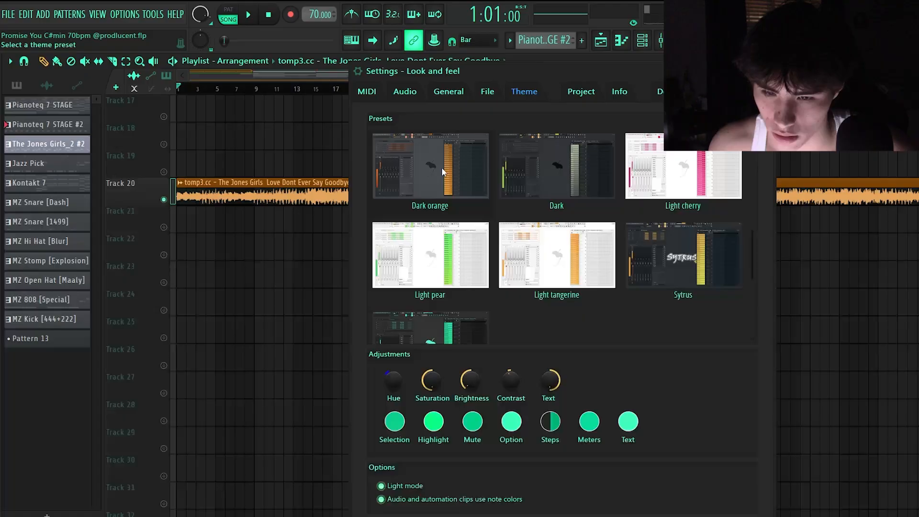
Apply the Dark orange theme preset and close the settings
{"action": "scroll", "coordinate": [632, 201], "scroll_direction": "up", "scroll_amount": 1}
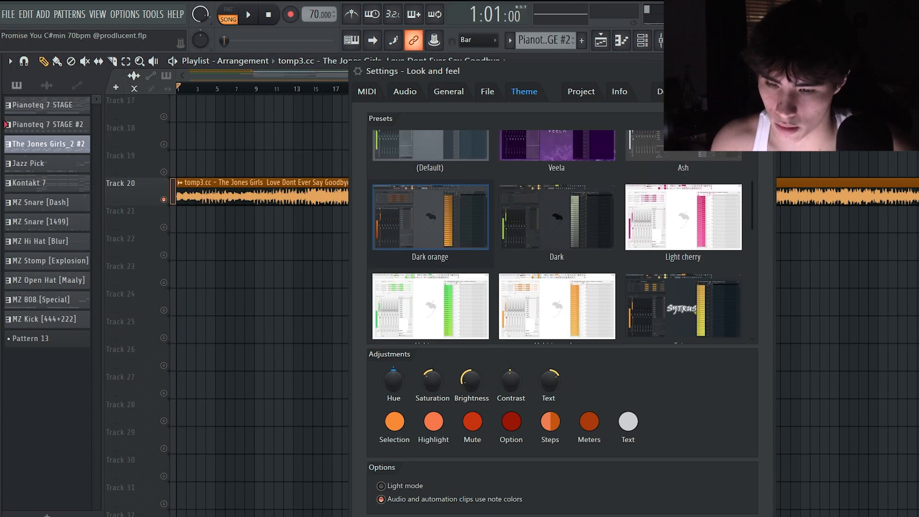
{"action": "left_click", "coordinate": [765, 70]}
{"action": "scroll", "coordinate": [814, 236], "scroll_direction": "up", "scroll_amount": 4}
{"action": "scroll", "coordinate": [814, 230], "scroll_direction": "down", "scroll_amount": 5}
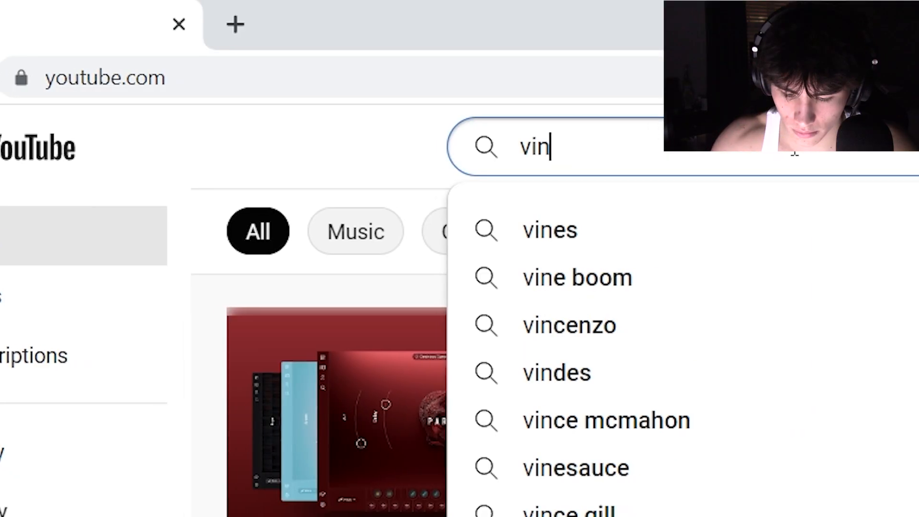
Search YouTube in Google Chrome for "vintage soul"
{"action": "type", "text": "tage sou"}
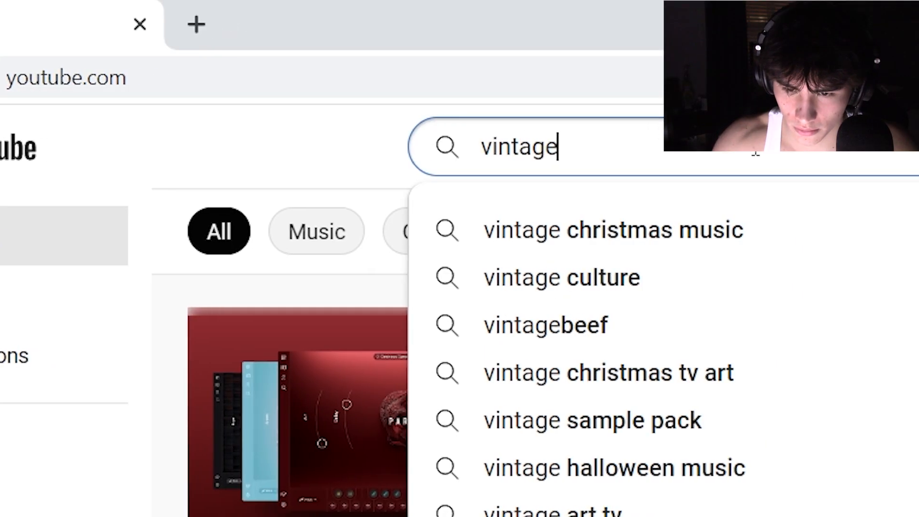
{"action": "type", "text": "l"}
{"action": "key", "text": "Return"}
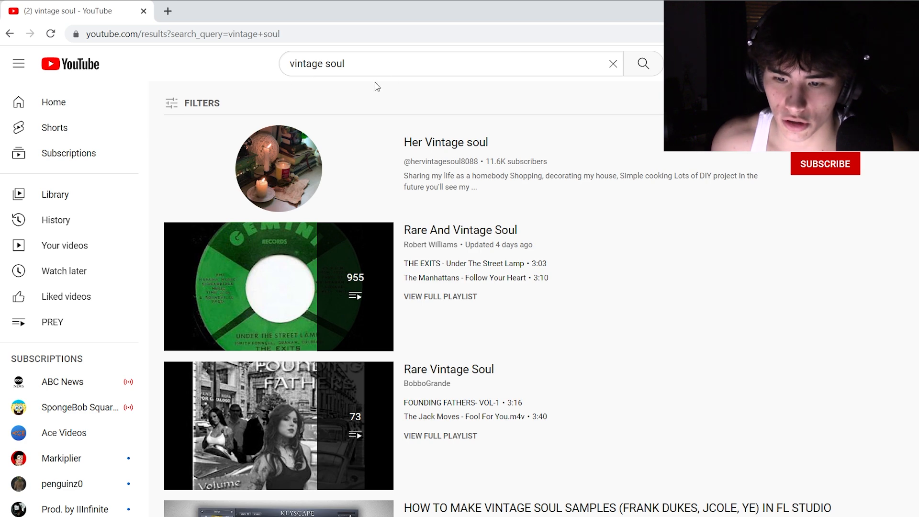
Open the Rare And Vintage Soul playlist from the results and look through its songs for sample material
{"action": "scroll", "coordinate": [437, 170], "scroll_direction": "down", "scroll_amount": 2}
{"action": "left_click", "coordinate": [435, 167]}
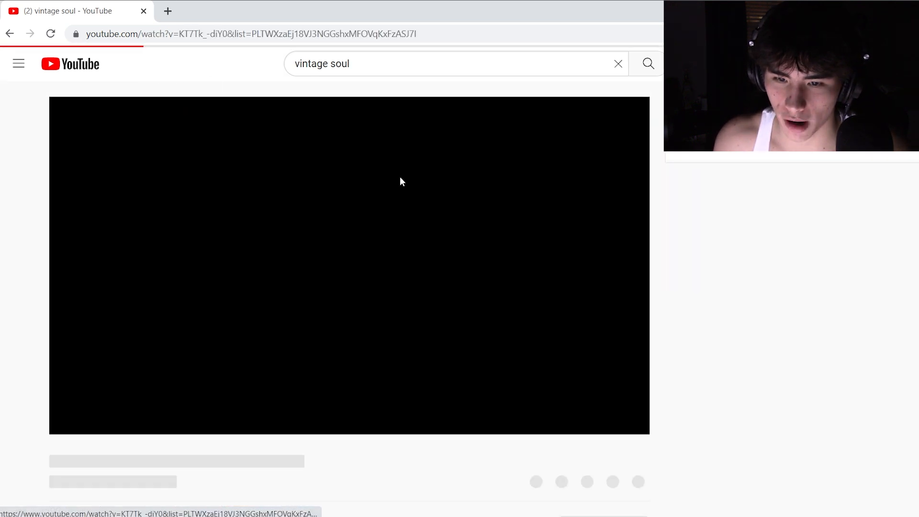
{"action": "scroll", "coordinate": [792, 263], "scroll_direction": "down", "scroll_amount": 3}
{"action": "scroll", "coordinate": [793, 263], "scroll_direction": "down", "scroll_amount": 1}
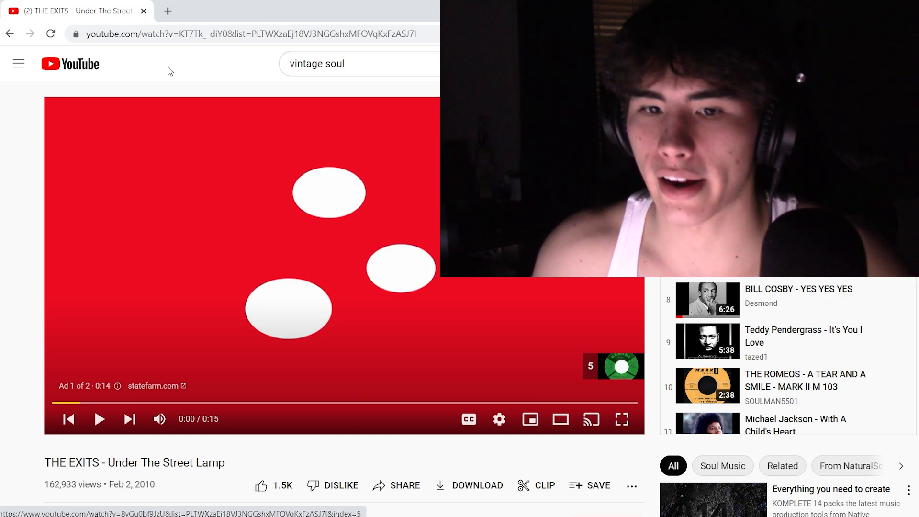
Search the web for "yt to mp3" in a new tab and open the ToMP3.cc converter
{"action": "left_click", "coordinate": [167, 11]}
{"action": "type", "text": "yt to mp3"}
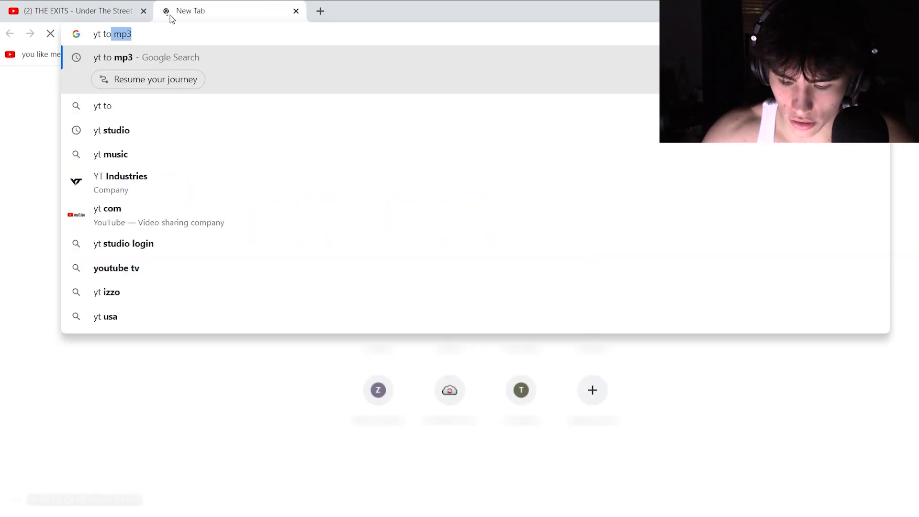
{"action": "key", "text": "Return"}
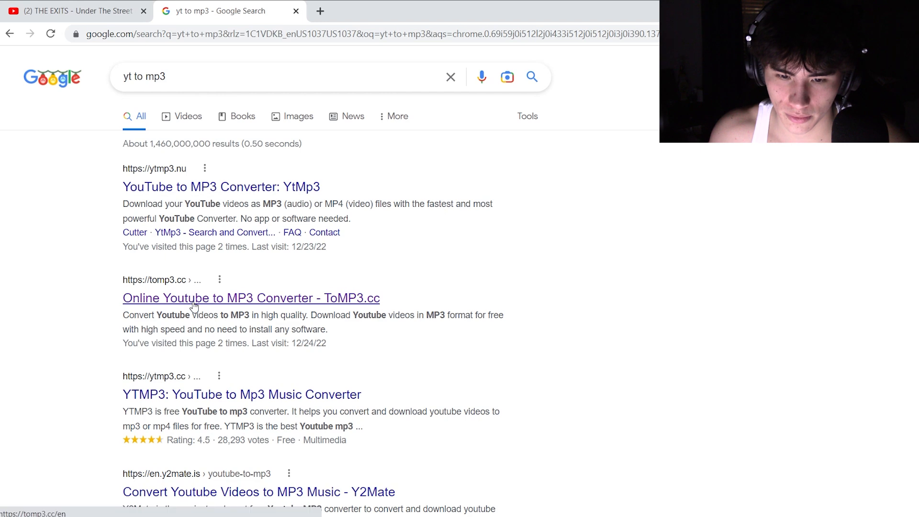
{"action": "left_click", "coordinate": [202, 295]}
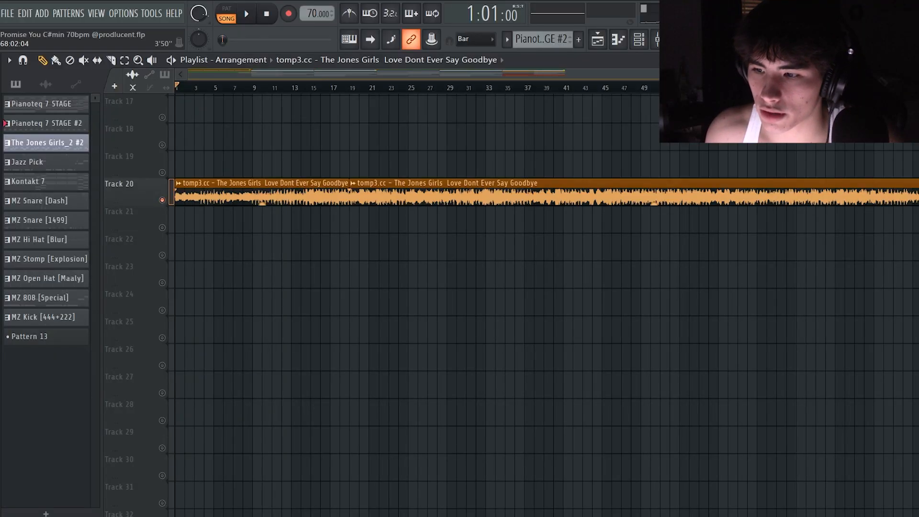
Return to the FL Studio playlist and delete the part of The Jones Girls sample before bar 19 on Track 20
{"action": "scroll", "coordinate": [411, 114], "scroll_direction": "up", "scroll_amount": 2}
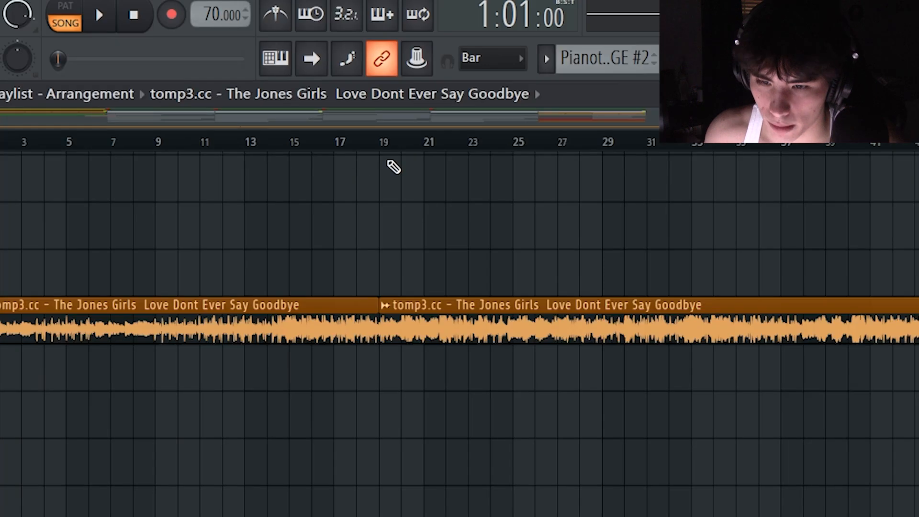
{"action": "left_click", "coordinate": [412, 86]}
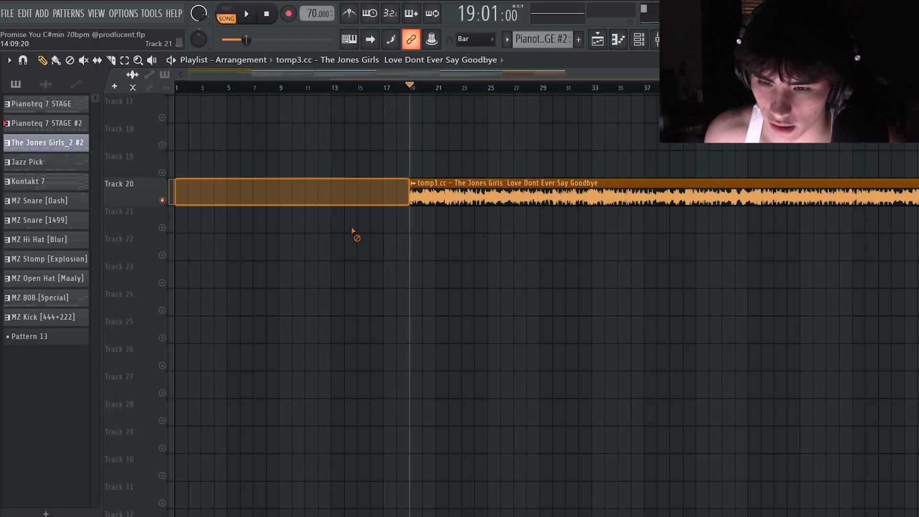
{"action": "right_click", "coordinate": [358, 314]}
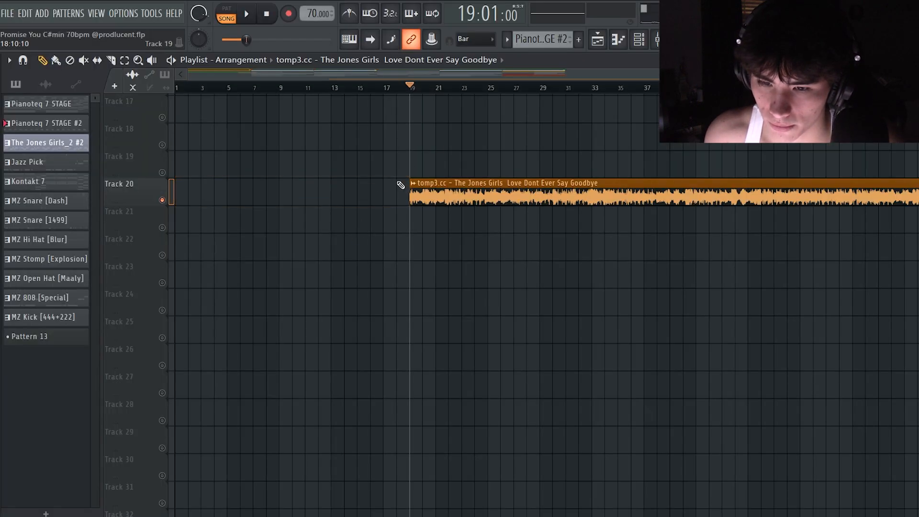
Slice the sample clip on Track 20 at about bar 30 and delete everything after the cut
{"action": "scroll", "coordinate": [405, 100], "scroll_direction": "right", "scroll_amount": 1}
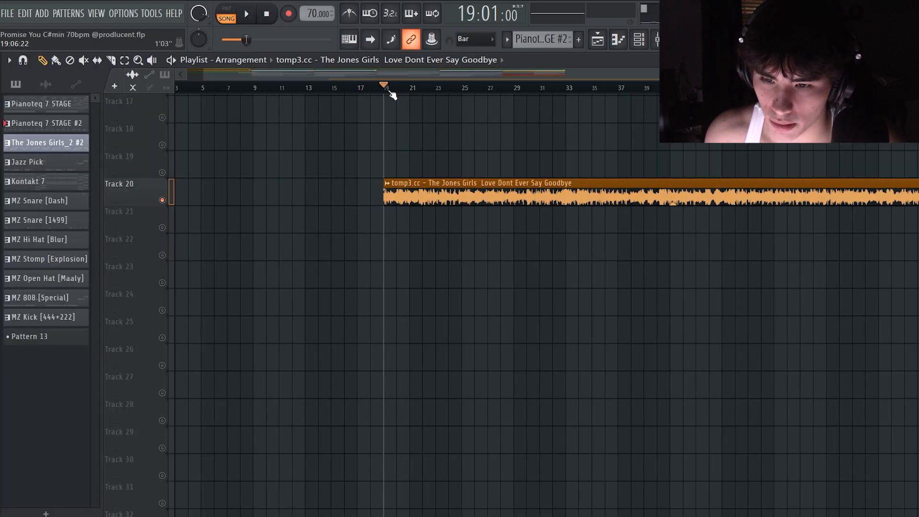
{"action": "left_click", "coordinate": [514, 90]}
{"action": "key", "text": "c"}
{"action": "left_click_drag", "start_coordinate": [515, 178], "coordinate": [507, 210]}
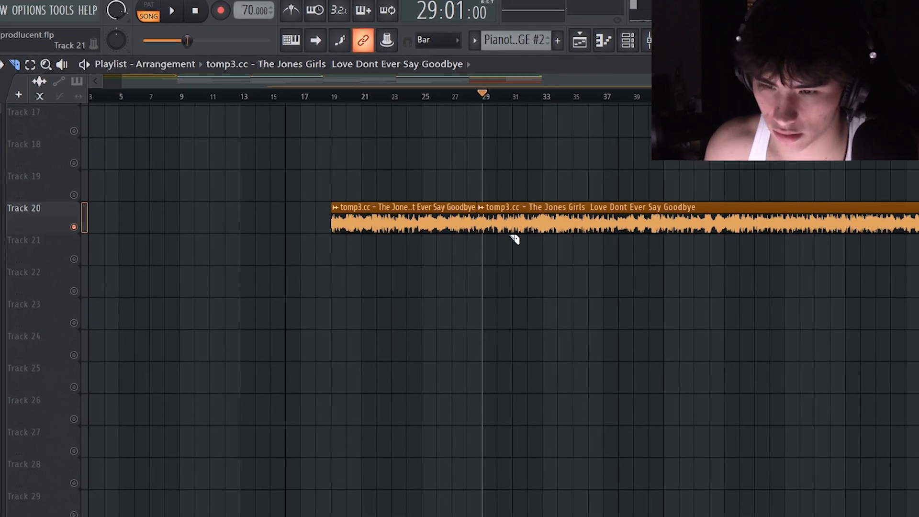
{"action": "key", "text": "ctrl+z"}
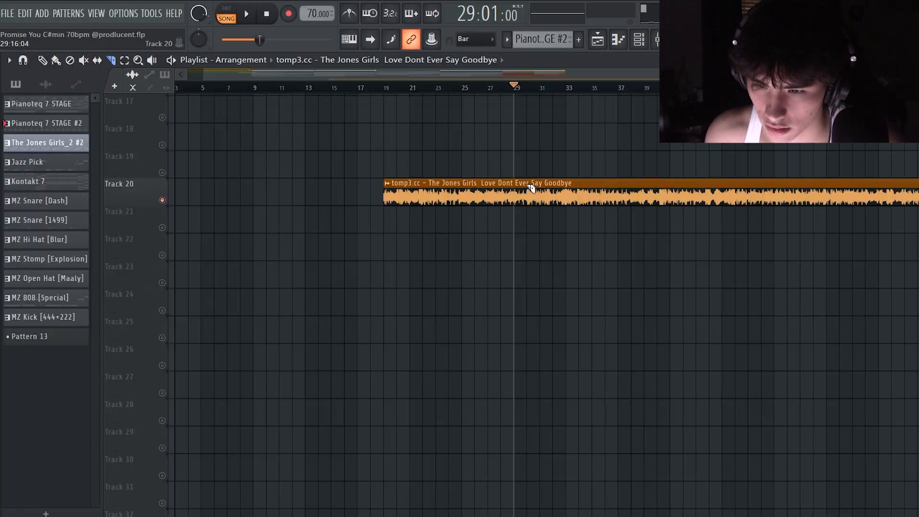
{"action": "right_click", "coordinate": [548, 187]}
{"action": "key", "text": "p"}
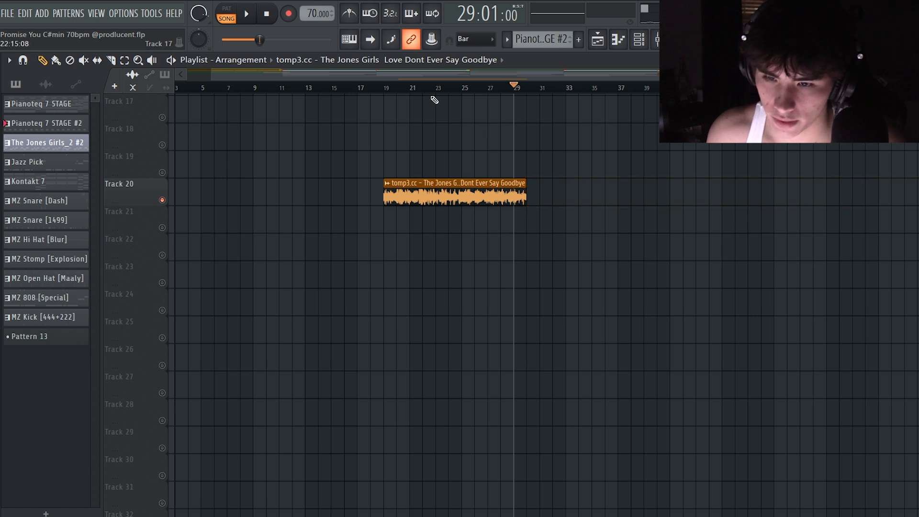
Inspect the time-stretching pitch settings of the trimmed sample clip and close its channel settings
{"action": "double_click", "coordinate": [425, 185]}
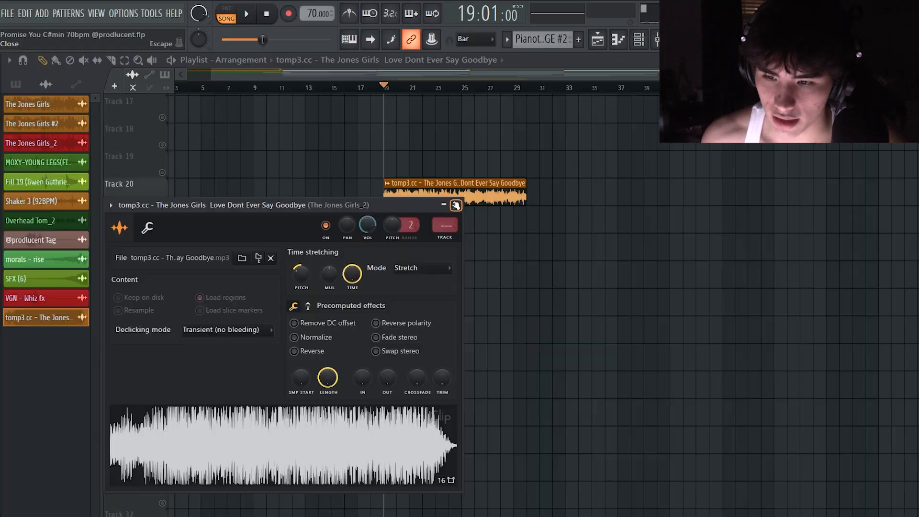
{"action": "left_click", "coordinate": [539, 152]}
Inspect the Fruity parametric EQ 2 band-pass curve on The Jones Girls mixer track and close the plugin
{"action": "left_click", "coordinate": [657, 40]}
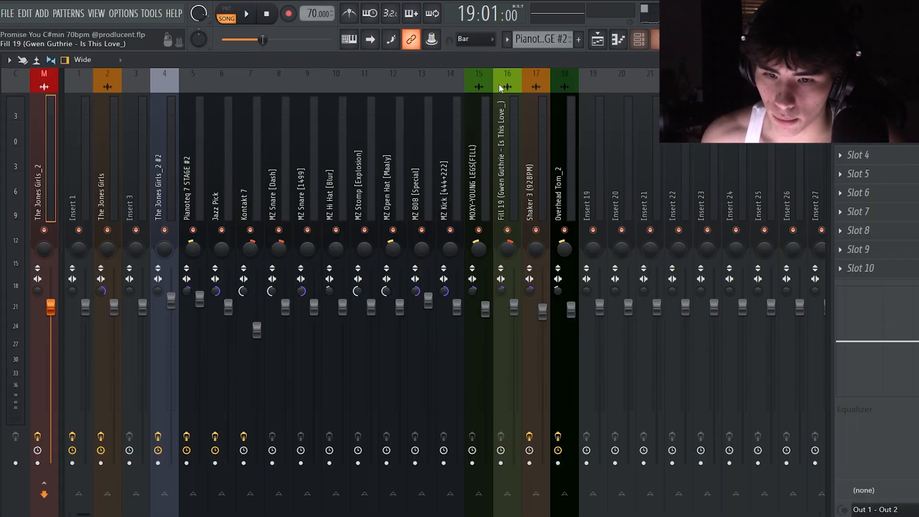
{"action": "left_click", "coordinate": [82, 87]}
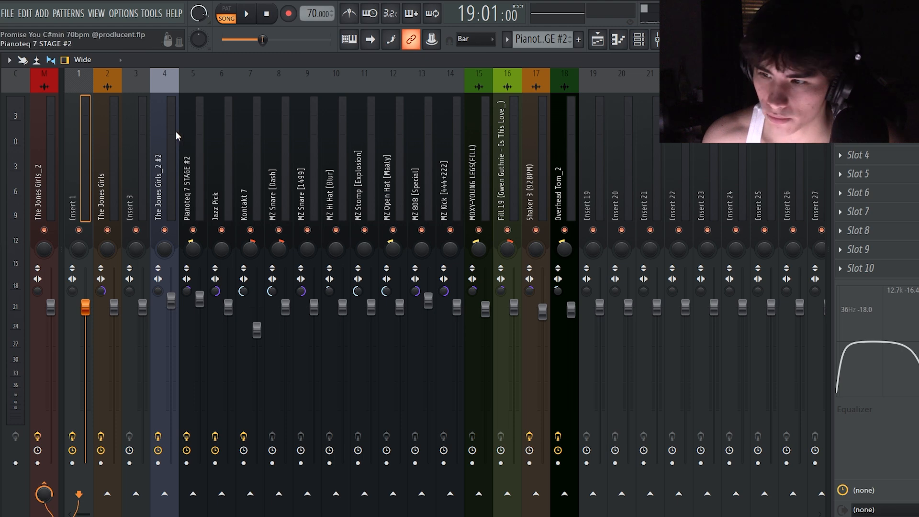
{"action": "left_click", "coordinate": [862, 99]}
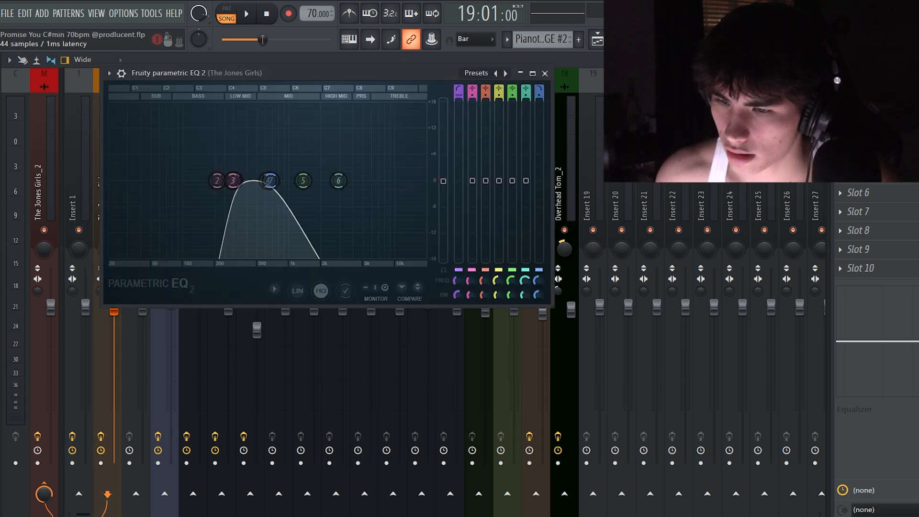
{"action": "left_click", "coordinate": [862, 98]}
{"action": "left_click", "coordinate": [862, 98]}
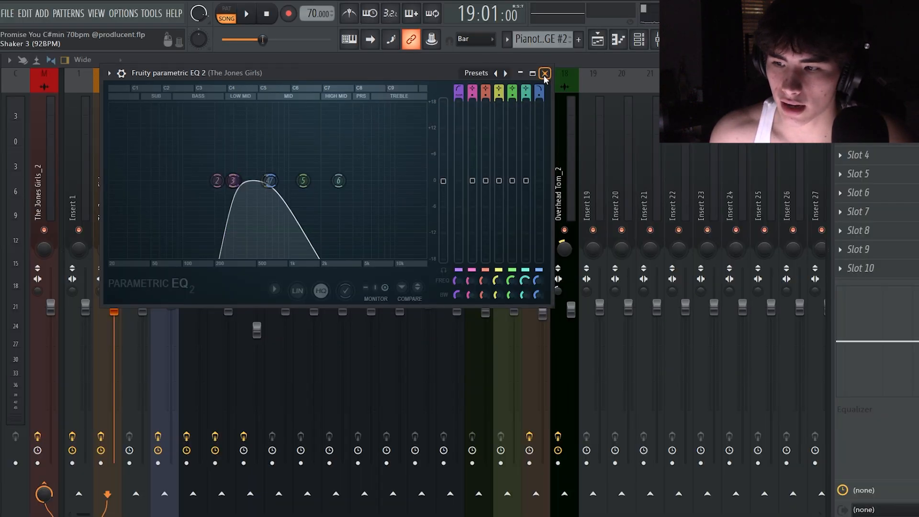
{"action": "left_click", "coordinate": [612, 75]}
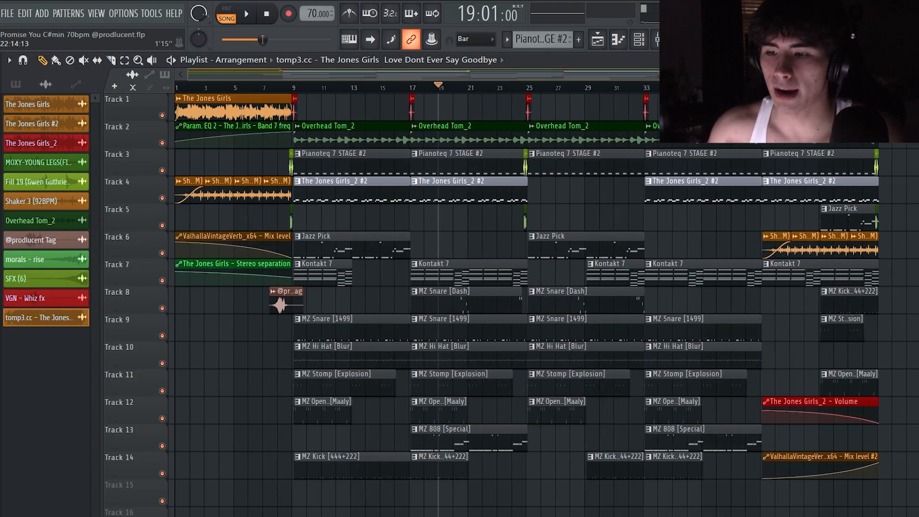
Examine the intro's sample, shaker and automation clips across bars 1 to 9 of the arrangement
{"action": "scroll", "coordinate": [391, 91], "scroll_direction": "up", "scroll_amount": 4}
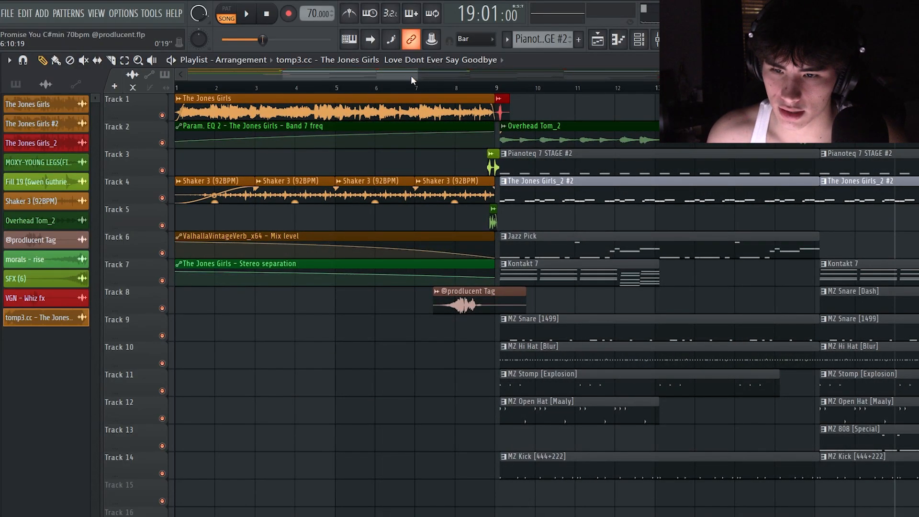
{"action": "scroll", "coordinate": [412, 79], "scroll_direction": "up", "scroll_amount": 3}
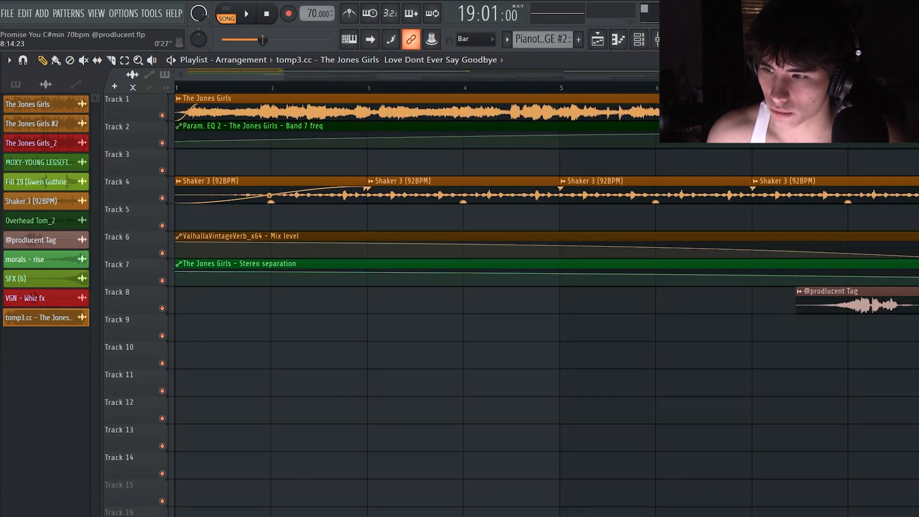
{"action": "key", "text": "ctrl+a"}
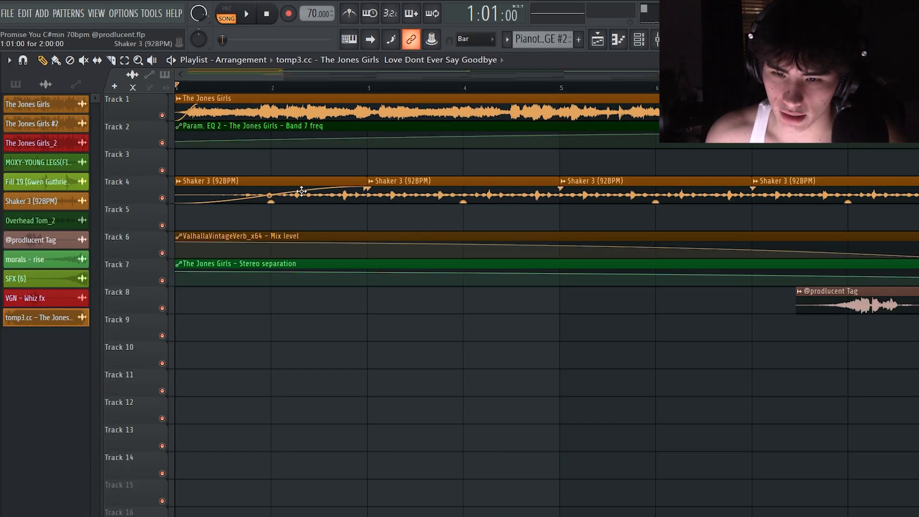
{"action": "left_click_drag", "start_coordinate": [282, 75], "coordinate": [291, 121]}
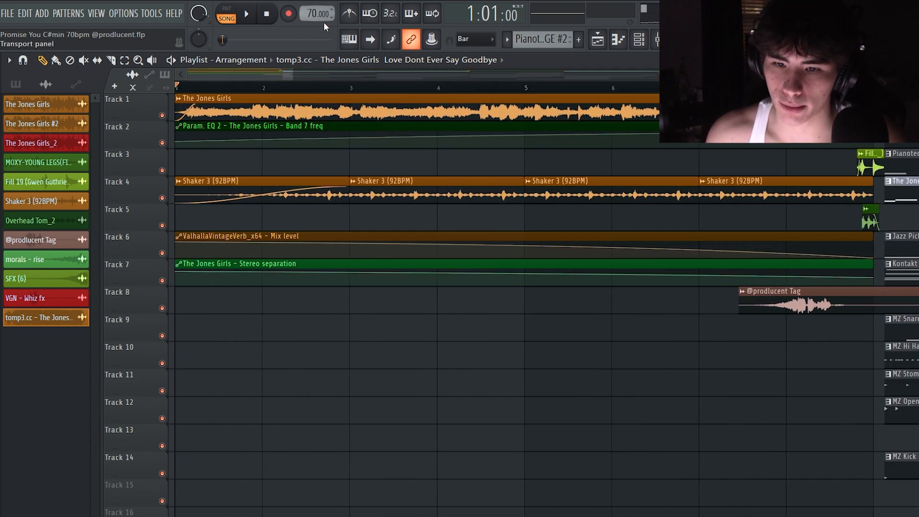
{"action": "left_click_drag", "start_coordinate": [292, 77], "coordinate": [375, 79]}
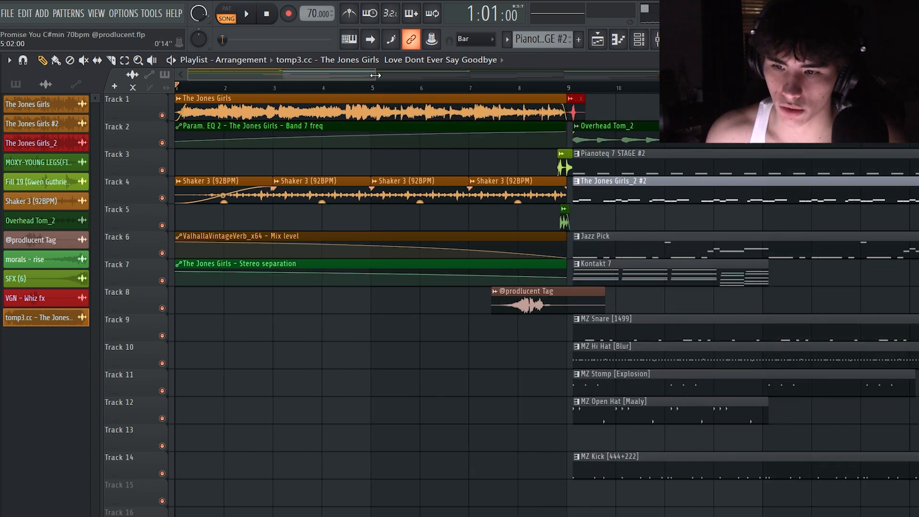
{"action": "left_click_drag", "start_coordinate": [375, 75], "coordinate": [354, 75]}
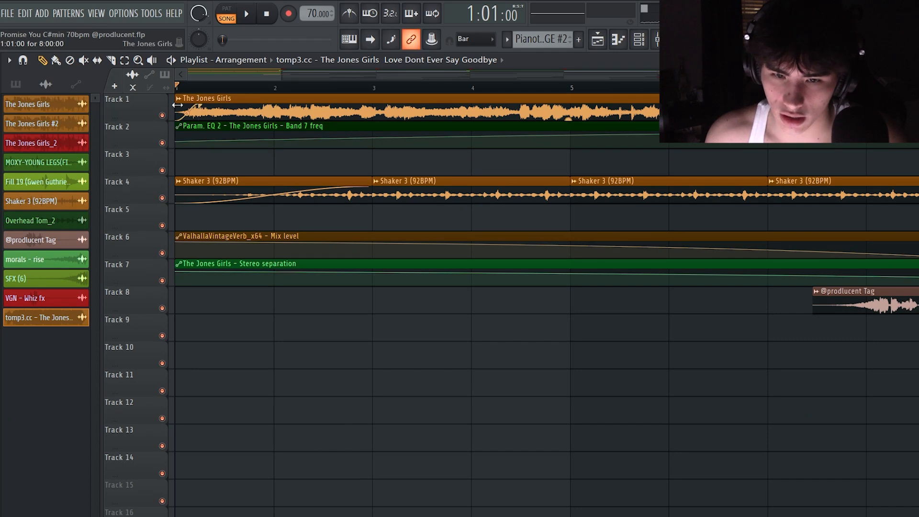
{"action": "left_click_drag", "start_coordinate": [177, 104], "coordinate": [205, 108]}
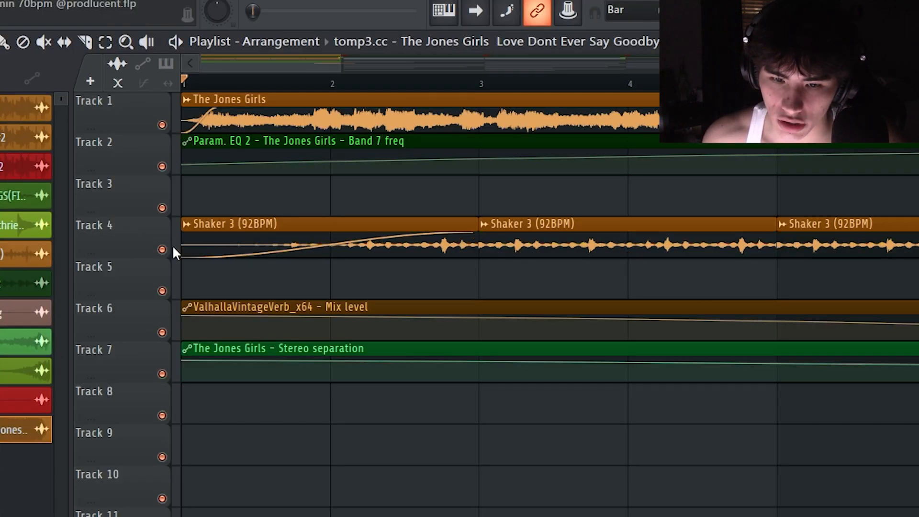
Isolate the ValhallaVintageVerb mix level automation on Track 6 and the stereo separation automation on Track 7
{"action": "left_click", "coordinate": [161, 198], "text": "ctrl"}
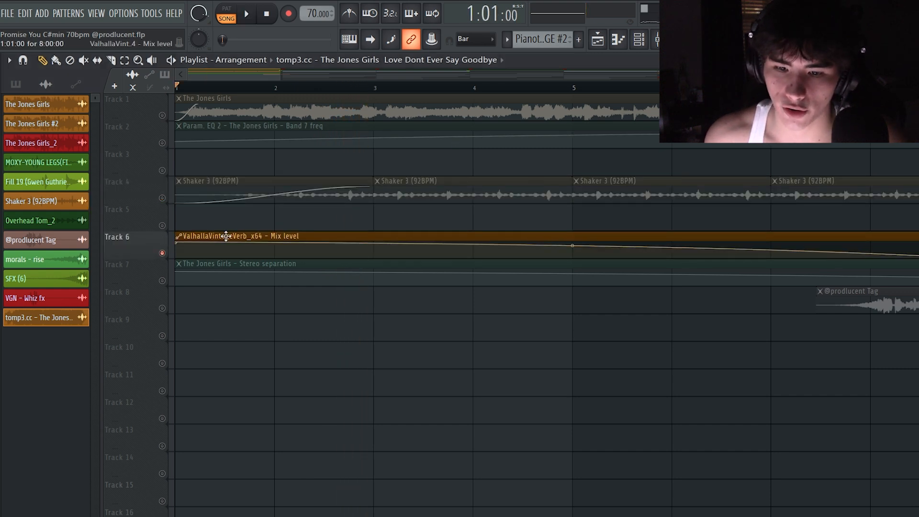
{"action": "left_click", "coordinate": [162, 281]}
{"action": "scroll", "coordinate": [423, 318], "scroll_direction": "down", "scroll_amount": 1}
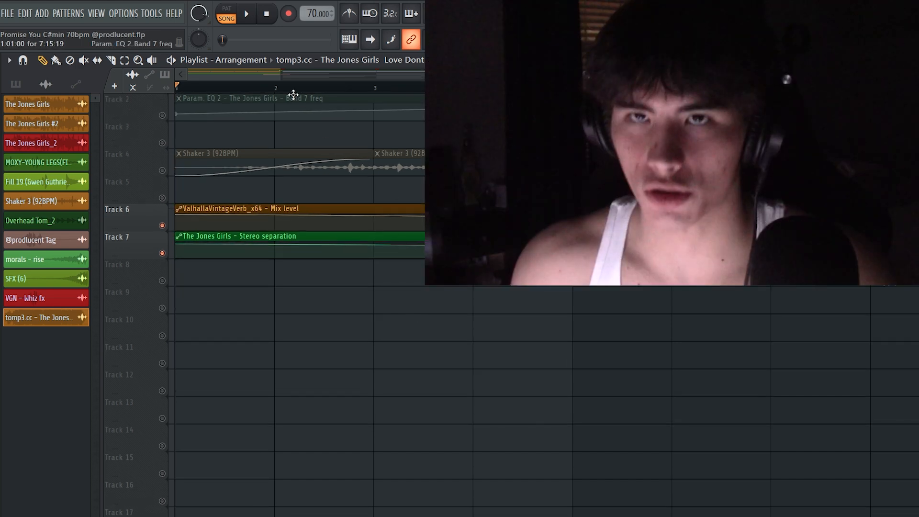
Play the selected first four bars of the intro with Tracks 3, 5 and 8 muted
{"action": "scroll", "coordinate": [304, 148], "scroll_direction": "up", "scroll_amount": 1}
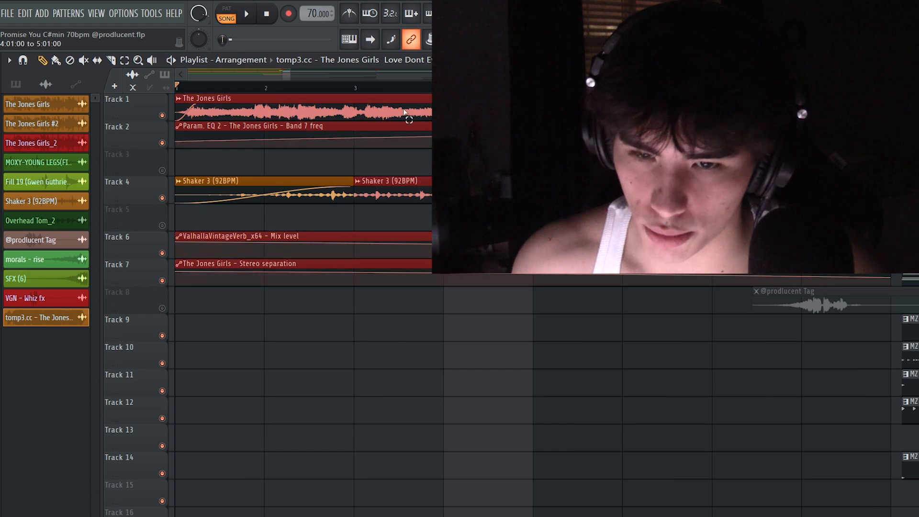
{"action": "key", "text": "ctrl+a"}
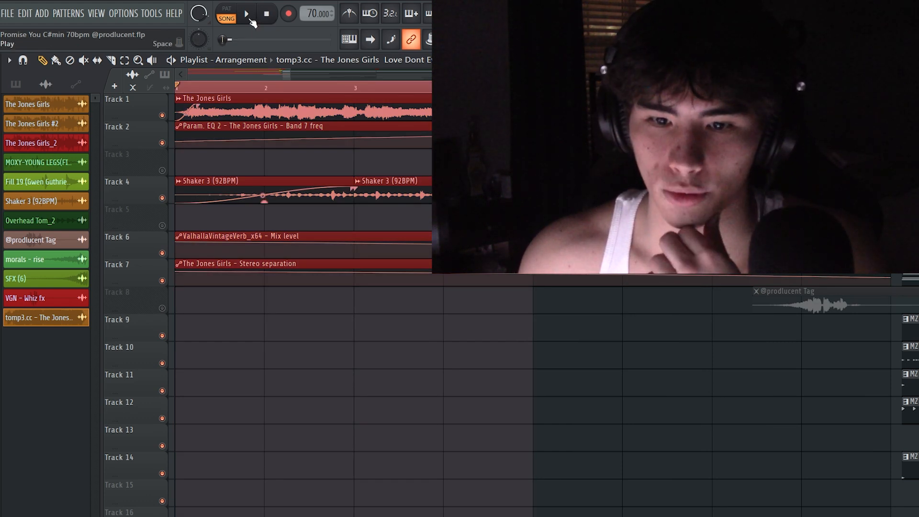
{"action": "left_click", "coordinate": [251, 19]}
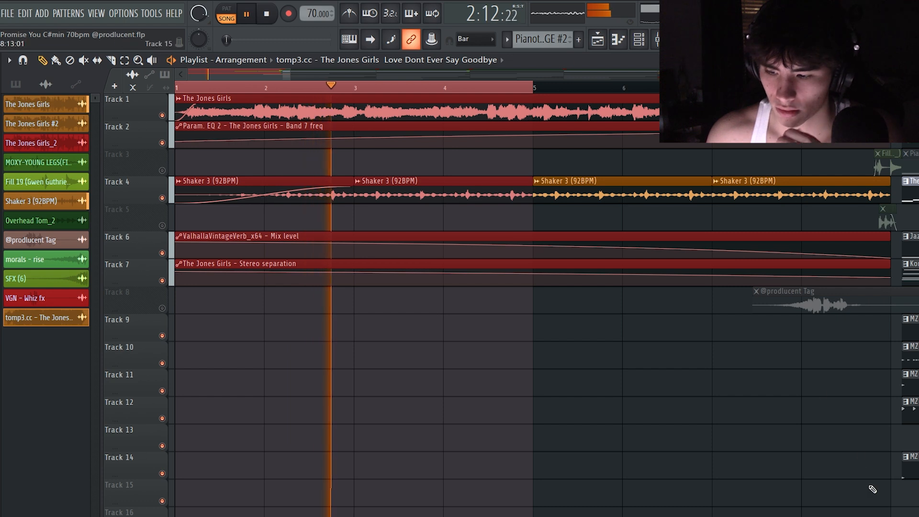
{"action": "left_click", "coordinate": [886, 516]}
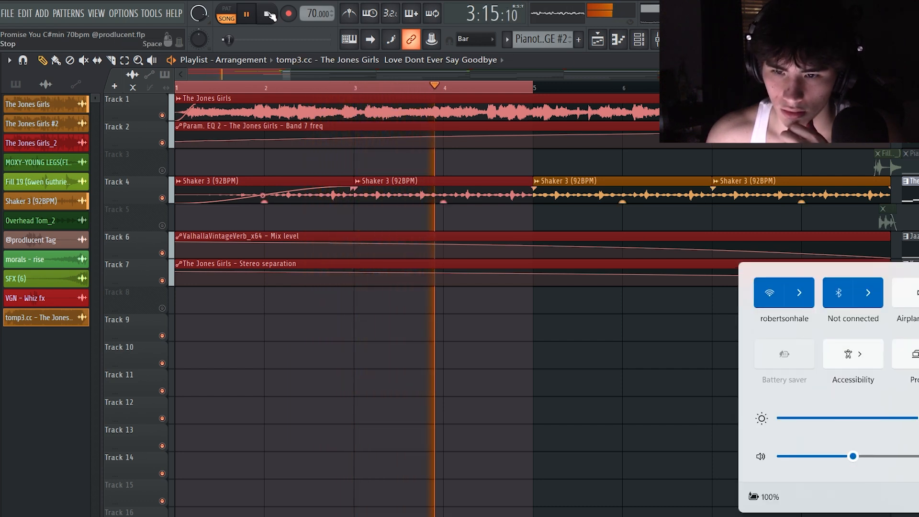
{"action": "left_click", "coordinate": [532, 91]}
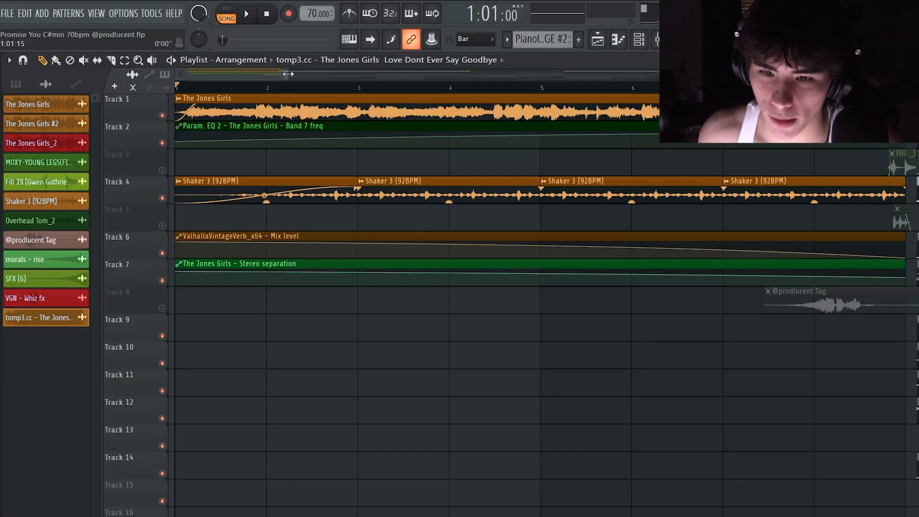
Show the whole intro section in the playlist and open the channel rack
{"action": "left_click_drag", "start_coordinate": [287, 74], "coordinate": [639, 97]}
{"action": "scroll", "coordinate": [272, 118], "scroll_direction": "down", "scroll_amount": 3}
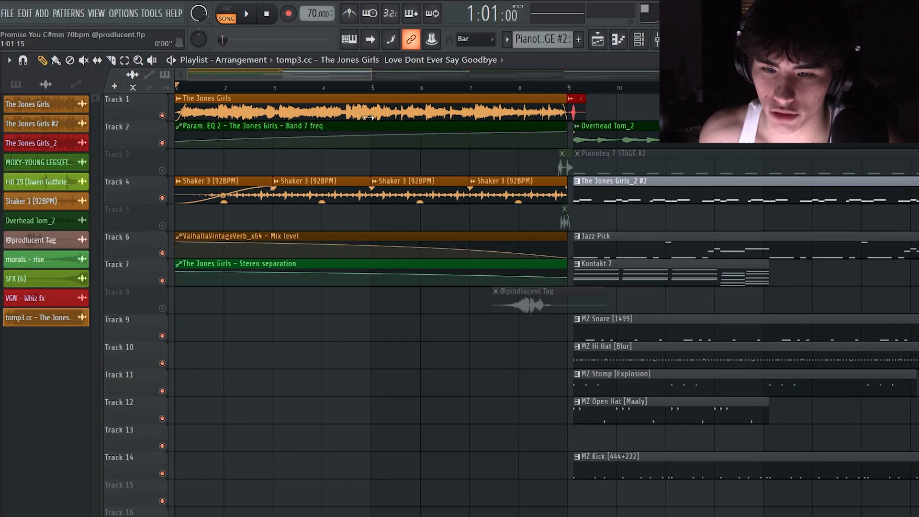
{"action": "scroll", "coordinate": [327, 90], "scroll_direction": "up", "scroll_amount": 2}
{"action": "left_click", "coordinate": [327, 74]}
{"action": "left_click", "coordinate": [640, 39]}
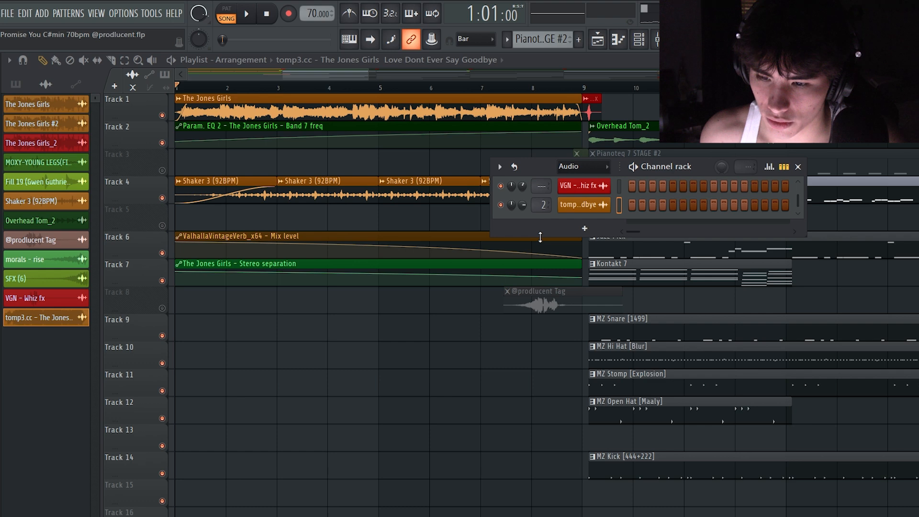
Enlarge the channel rack and show all channel groups instead of only the audio channels
{"action": "left_click_drag", "start_coordinate": [541, 237], "coordinate": [542, 480]}
{"action": "left_click", "coordinate": [571, 181]}
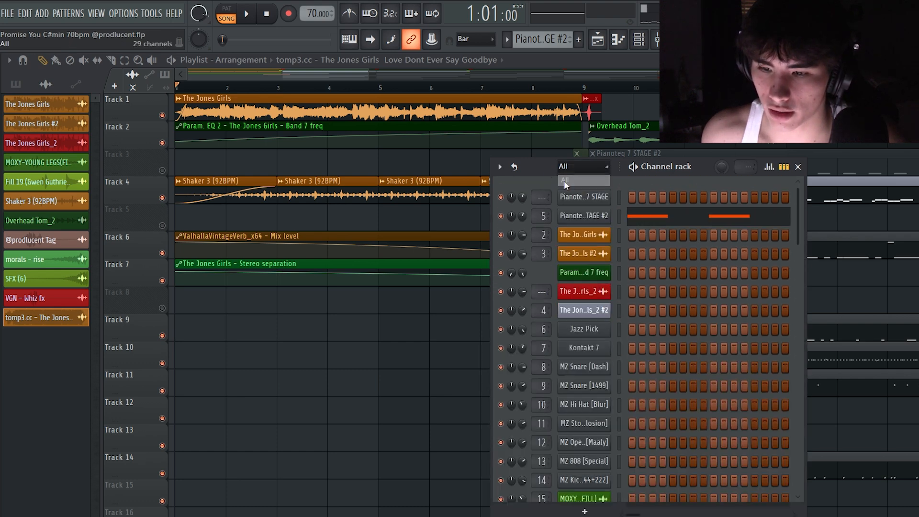
{"action": "left_click_drag", "start_coordinate": [541, 170], "coordinate": [524, 154]}
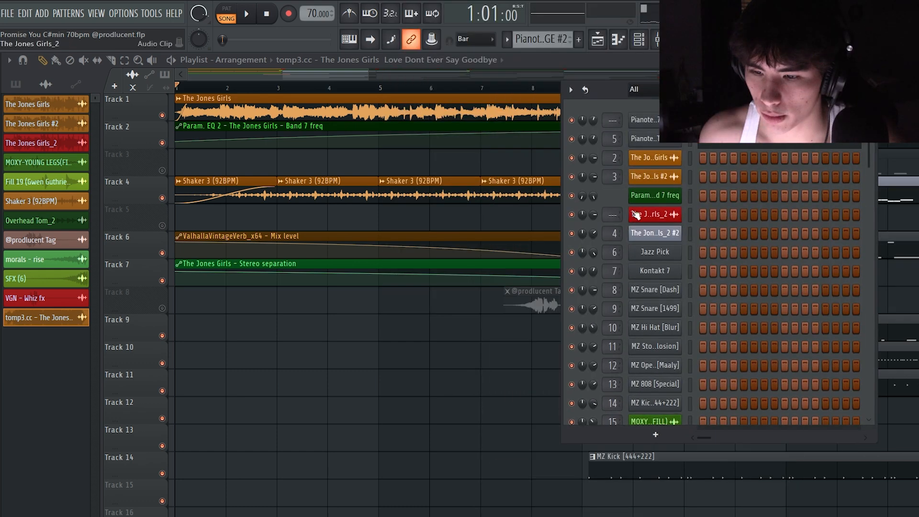
{"action": "left_click", "coordinate": [657, 235]}
{"action": "left_click_drag", "start_coordinate": [602, 92], "coordinate": [738, 161]}
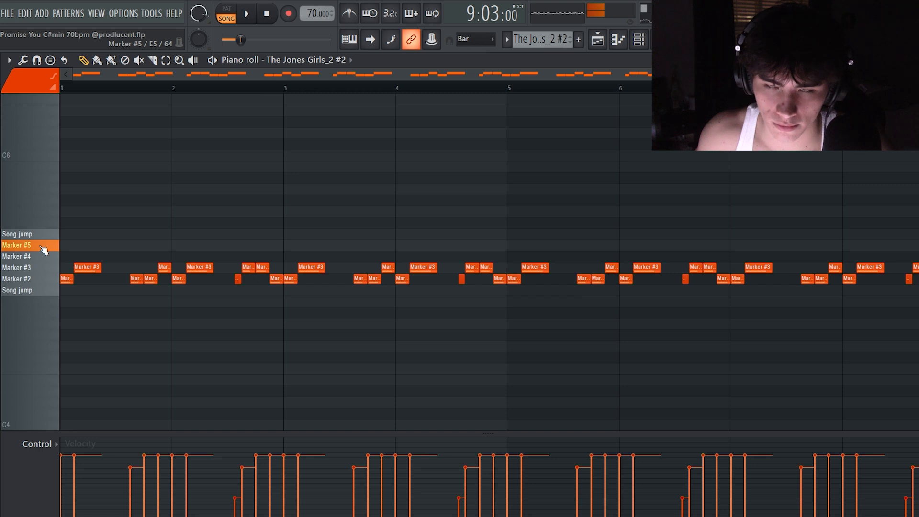
Play the chopped sample pattern The Jones Girls_2 #2 on its own, with all its notes in view in the piano roll
{"action": "scroll", "coordinate": [840, 236], "scroll_direction": "down", "scroll_amount": 1}
{"action": "left_click_drag", "start_coordinate": [849, 328], "coordinate": [62, 194]}
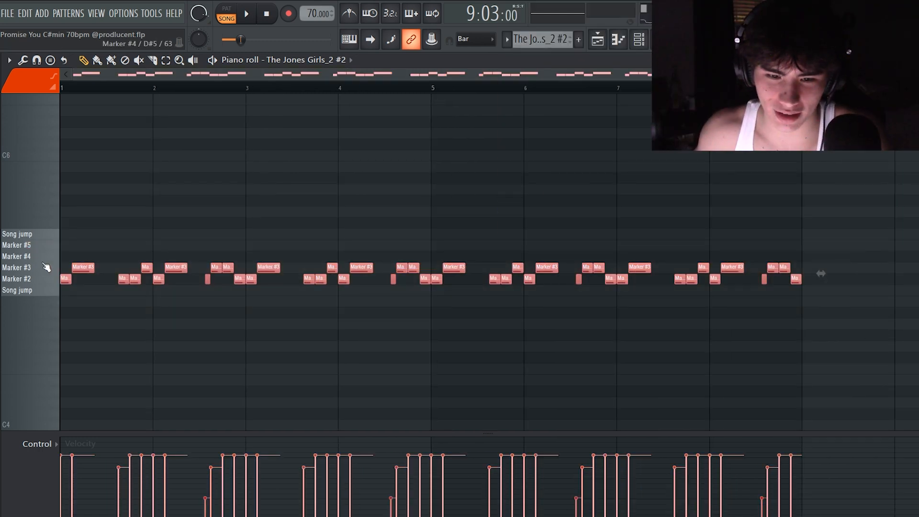
{"action": "left_click", "coordinate": [138, 108], "text": "ctrl"}
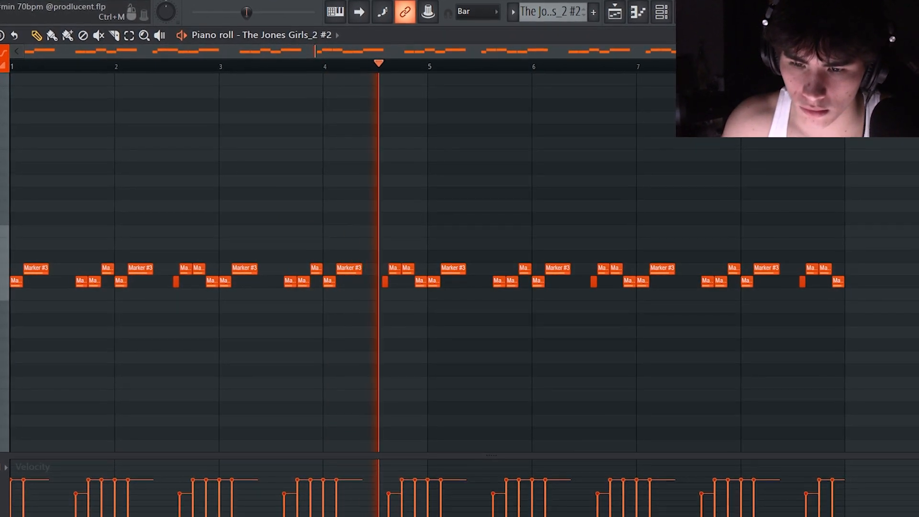
{"action": "key", "text": "space"}
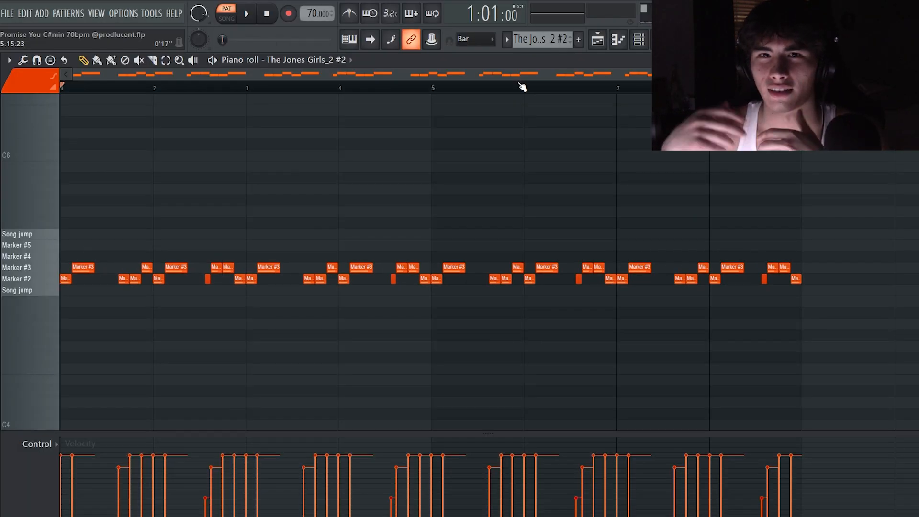
Play the opening bars of the repeated C#5 pattern Pianoteq 7 STAGE #2, with the channel rack shown beside the notes
{"action": "scroll", "coordinate": [744, 109], "scroll_direction": "up", "scroll_amount": 3}
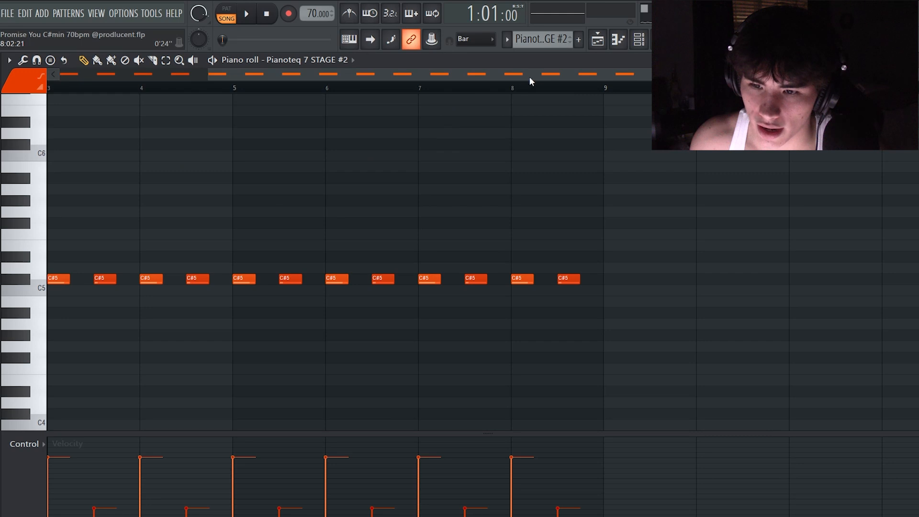
{"action": "left_click_drag", "start_coordinate": [529, 78], "coordinate": [373, 77]}
{"action": "scroll", "coordinate": [300, 164], "scroll_direction": "up", "scroll_amount": 3}
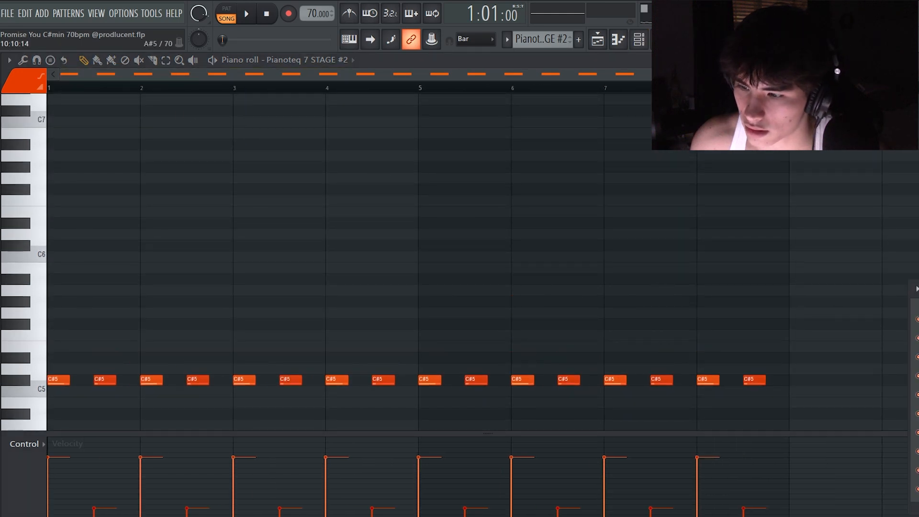
{"action": "key", "text": "F6"}
{"action": "left_click", "coordinate": [771, 133]}
{"action": "left_click_drag", "start_coordinate": [766, 113], "coordinate": [871, 125]}
{"action": "left_click_drag", "start_coordinate": [538, 220], "coordinate": [607, 226]}
{"action": "key", "text": "Escape"}
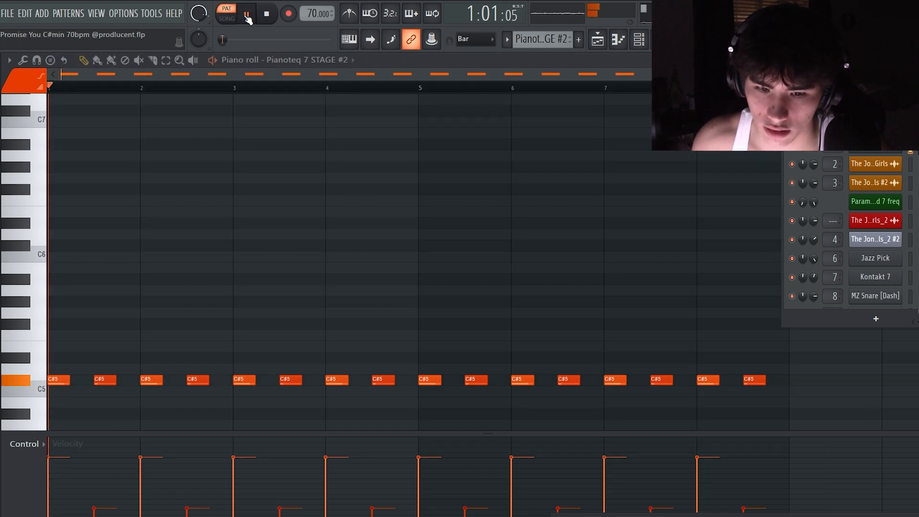
{"action": "scroll", "coordinate": [289, 190], "scroll_direction": "down", "scroll_amount": 2}
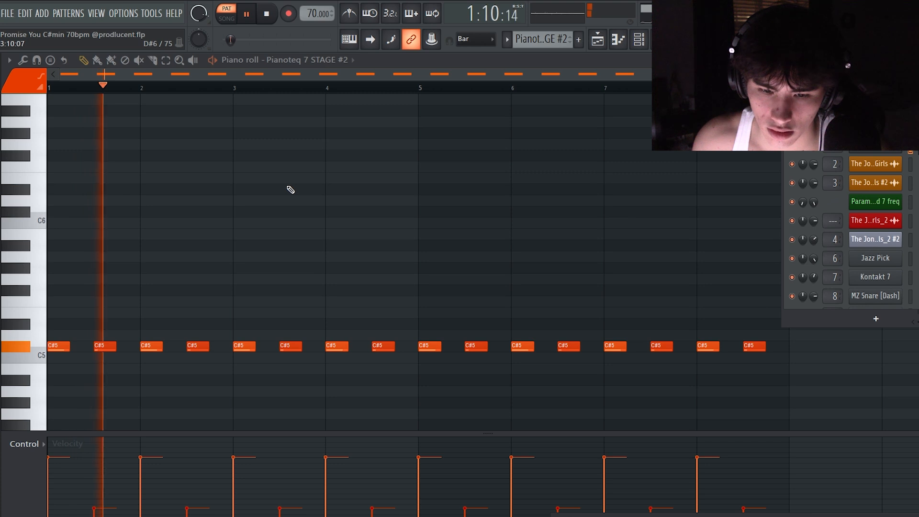
{"action": "left_click", "coordinate": [269, 24]}
Solo Track 2 in the playlist and mark the section from bar 9 to audition the Overhead Tom_2 clip
{"action": "key", "text": "F5"}
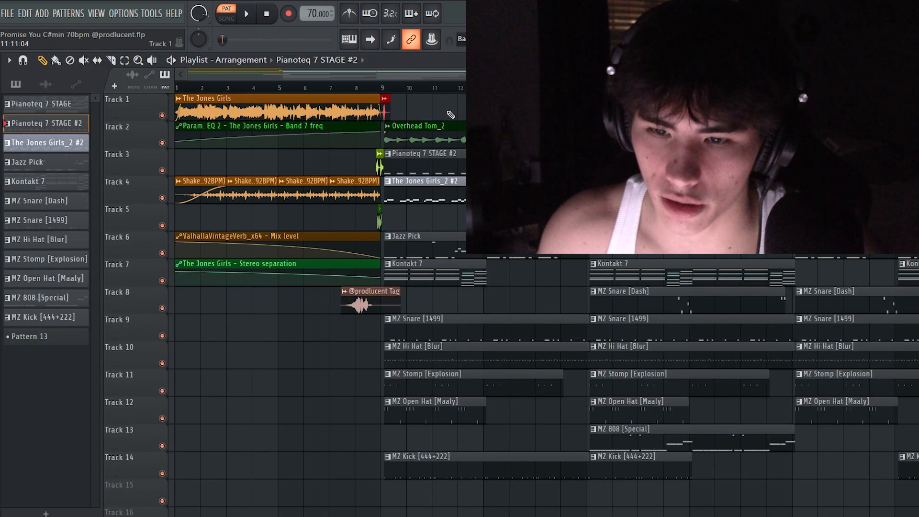
{"action": "right_click", "coordinate": [163, 143]}
{"action": "left_click_drag", "start_coordinate": [370, 78], "coordinate": [842, 88]}
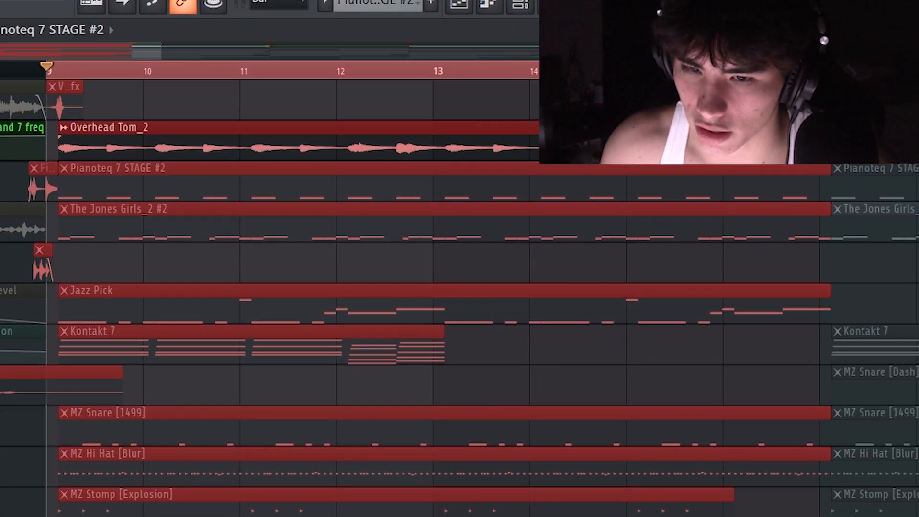
{"action": "left_click", "coordinate": [447, 67], "text": "ctrl"}
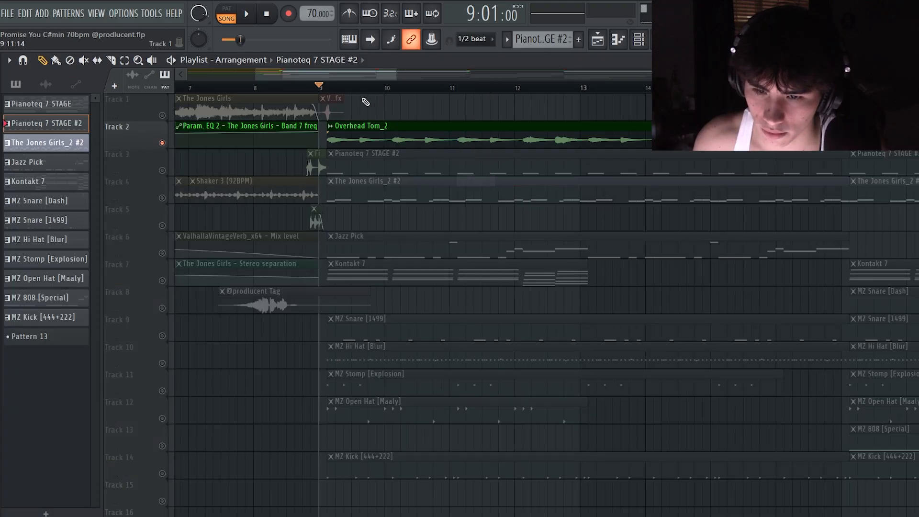
{"action": "mouse_move", "coordinate": [396, 76]}
{"action": "left_mouse_down"}
{"action": "mouse_move", "coordinate": [560, 90]}
{"action": "mouse_move", "coordinate": [405, 85]}
{"action": "left_mouse_up"}
Open the Pianoteq 7 STAGE chord pattern in the piano roll and play it on its own
{"action": "left_click", "coordinate": [643, 42]}
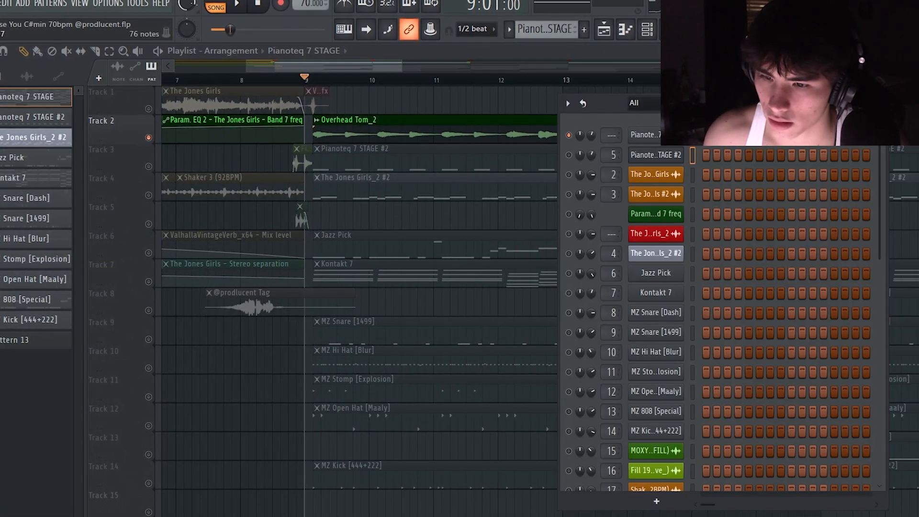
{"action": "left_click", "coordinate": [624, 30]}
{"action": "scroll", "coordinate": [622, 102], "scroll_direction": "up", "scroll_amount": 3}
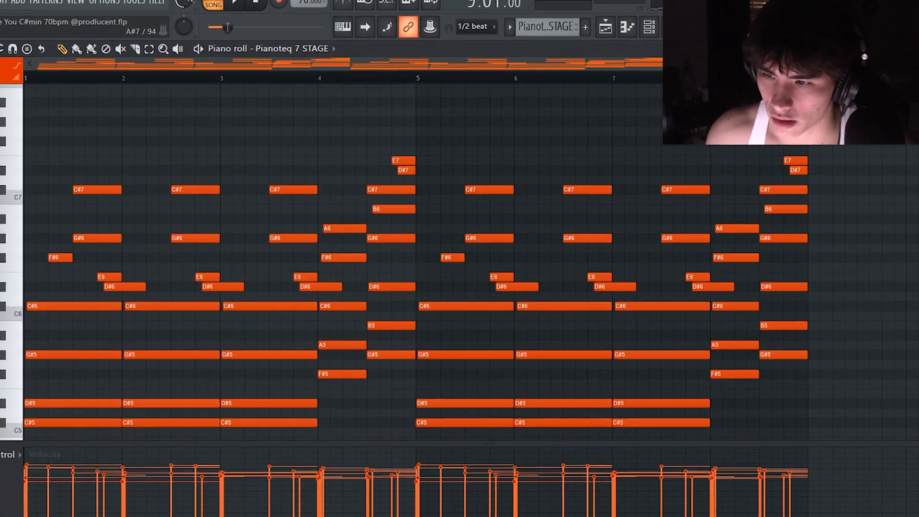
{"action": "scroll", "coordinate": [622, 102], "scroll_direction": "down", "scroll_amount": 1}
{"action": "scroll", "coordinate": [518, 139], "scroll_direction": "up", "scroll_amount": 1}
{"action": "scroll", "coordinate": [517, 139], "scroll_direction": "down", "scroll_amount": 1}
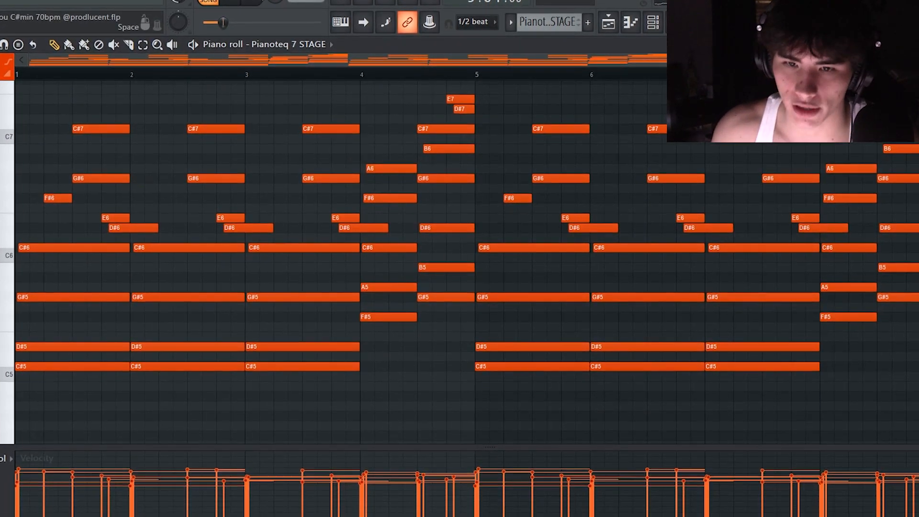
{"action": "left_click", "coordinate": [212, 2]}
{"action": "key", "text": "space"}
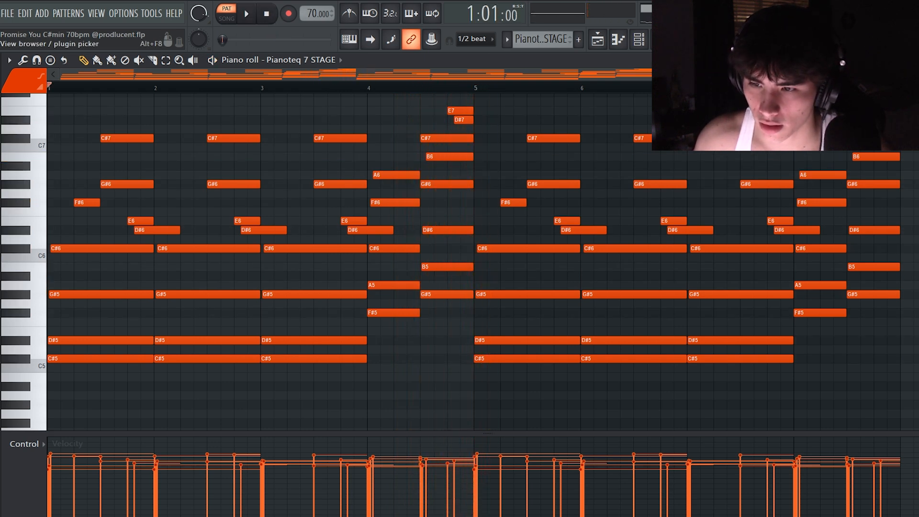
Look over the mixer tracks and return to the playlist around bar 9, where Tracks 2, 3 and 4 are active
{"action": "left_click", "coordinate": [660, 40]}
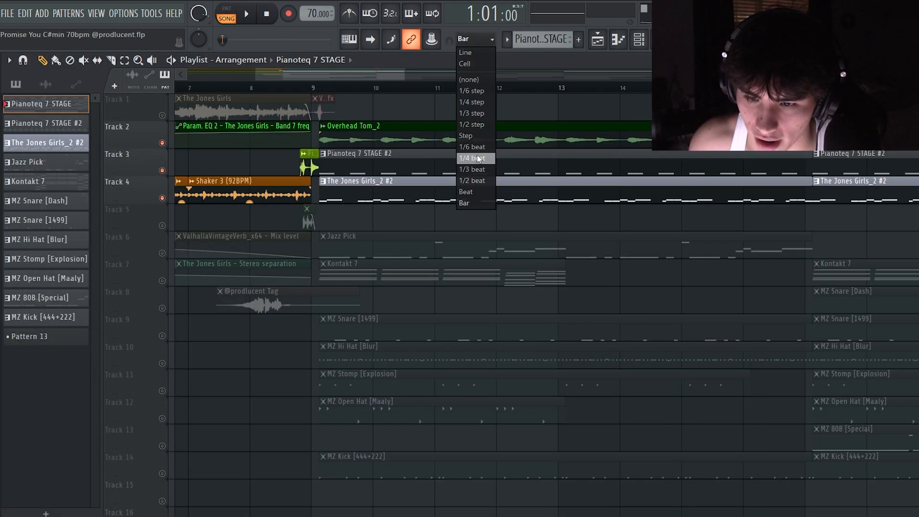
{"action": "left_click", "coordinate": [473, 180]}
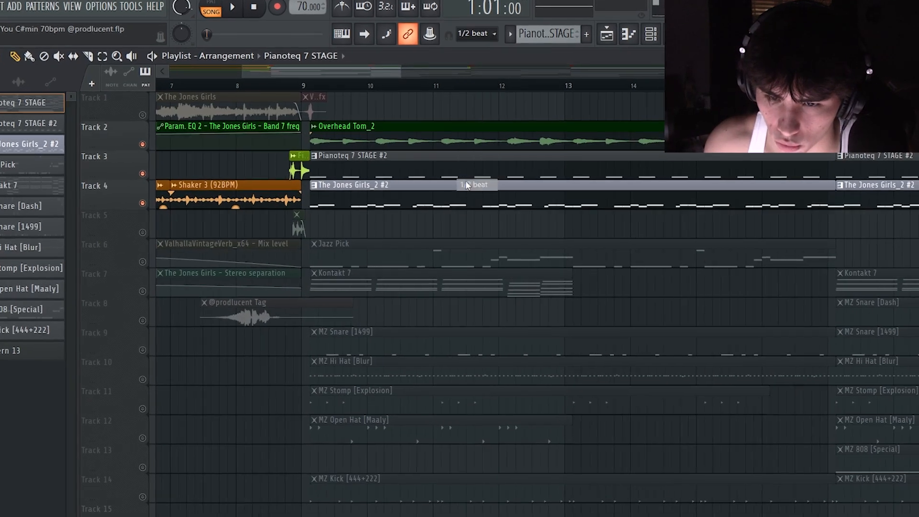
{"action": "left_click_drag", "start_coordinate": [380, 66], "coordinate": [261, 65]}
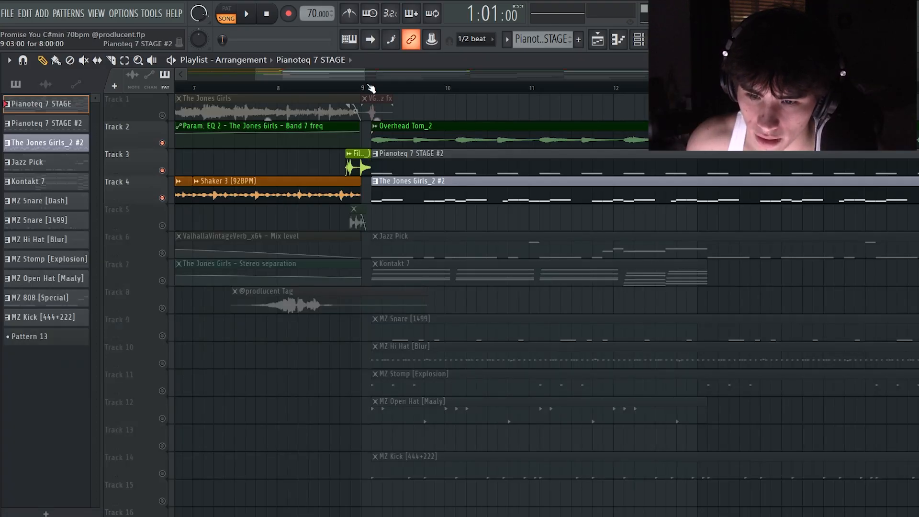
{"action": "left_click_drag", "start_coordinate": [342, 79], "coordinate": [221, 77]}
{"action": "left_click_drag", "start_coordinate": [282, 83], "coordinate": [194, 111]}
{"action": "left_click_drag", "start_coordinate": [283, 76], "coordinate": [349, 107]}
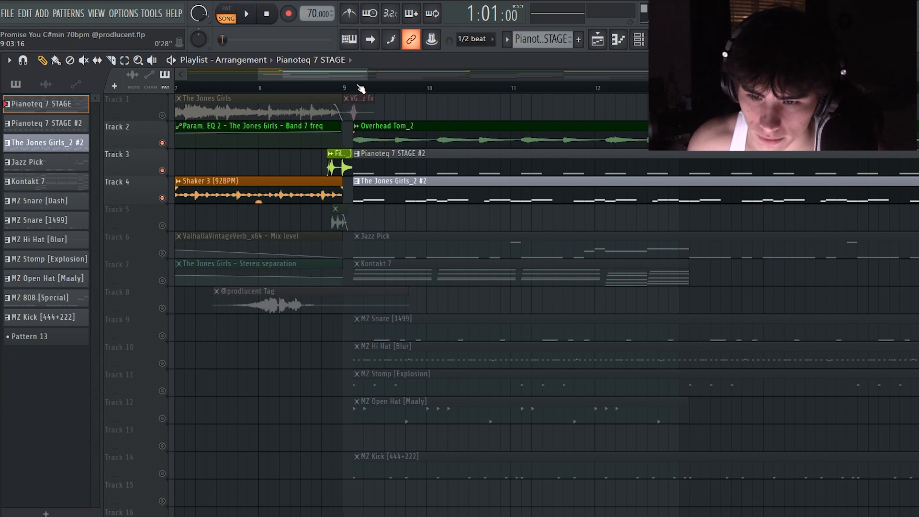
Play the selected section from bar 9 to bar 13 with Tracks 2, 3 and 4, and clear the selection
{"action": "left_click_drag", "start_coordinate": [360, 88], "coordinate": [396, 105]}
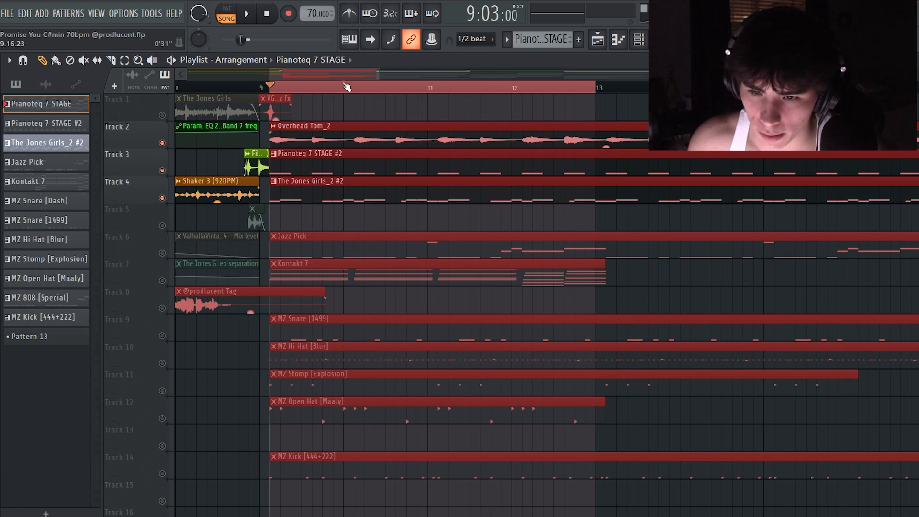
{"action": "left_click_drag", "start_coordinate": [338, 76], "coordinate": [334, 78]}
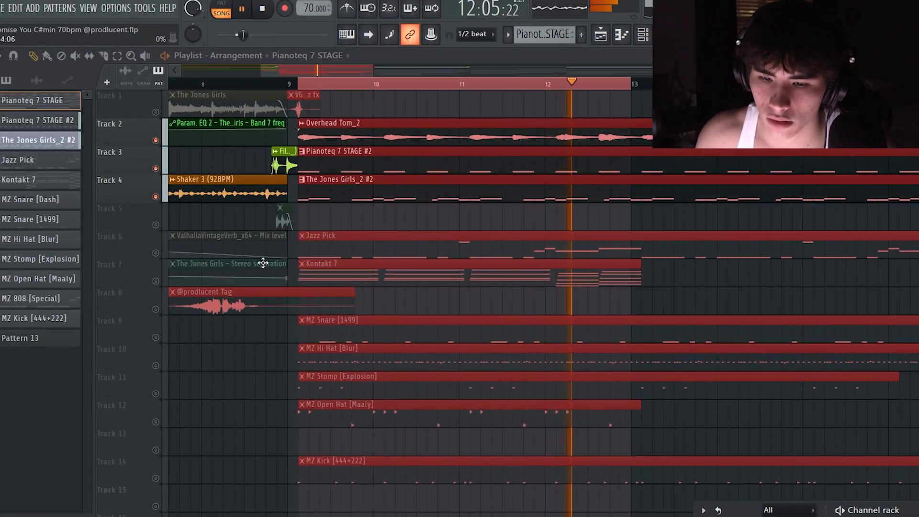
{"action": "key", "text": "space"}
{"action": "left_click", "coordinate": [313, 82], "text": "ctrl"}
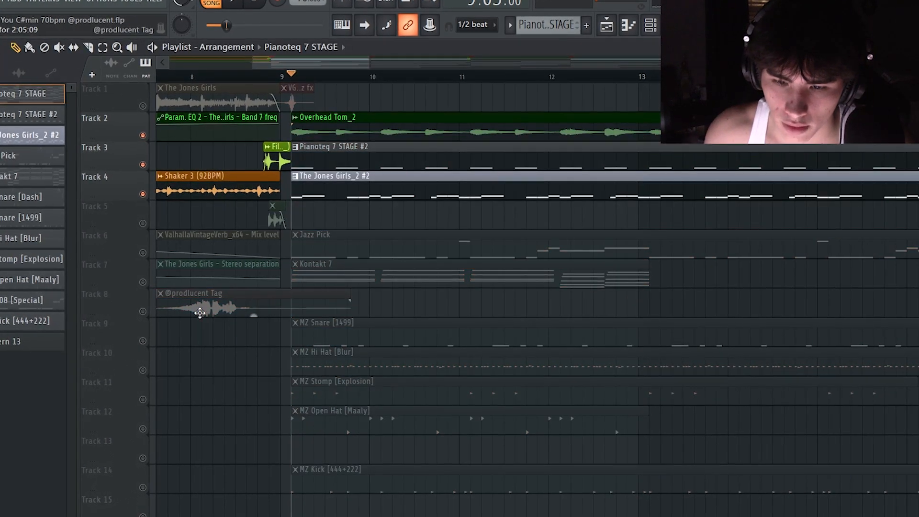
Unmute Track 7, open the Kontakt 7 chord pattern in the piano roll and audition its C#5 note
{"action": "left_click", "coordinate": [145, 282]}
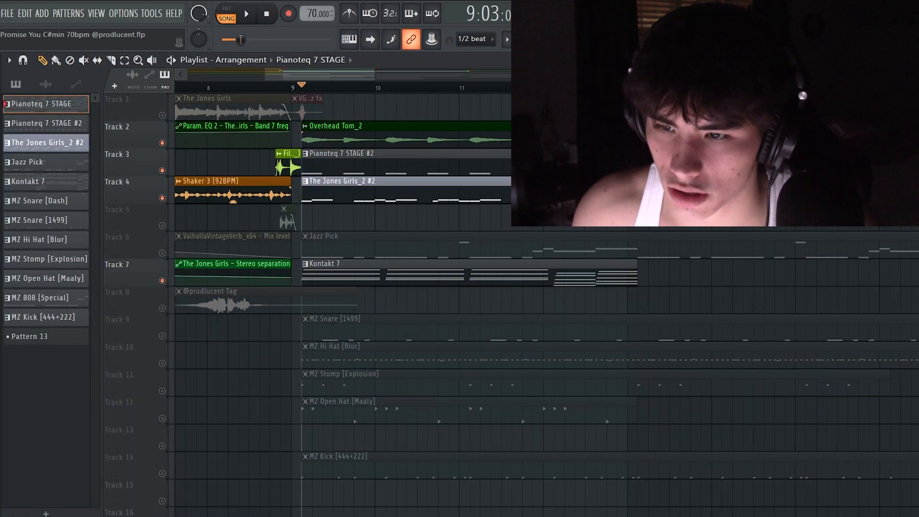
{"action": "left_click_drag", "start_coordinate": [748, 504], "coordinate": [888, 245]}
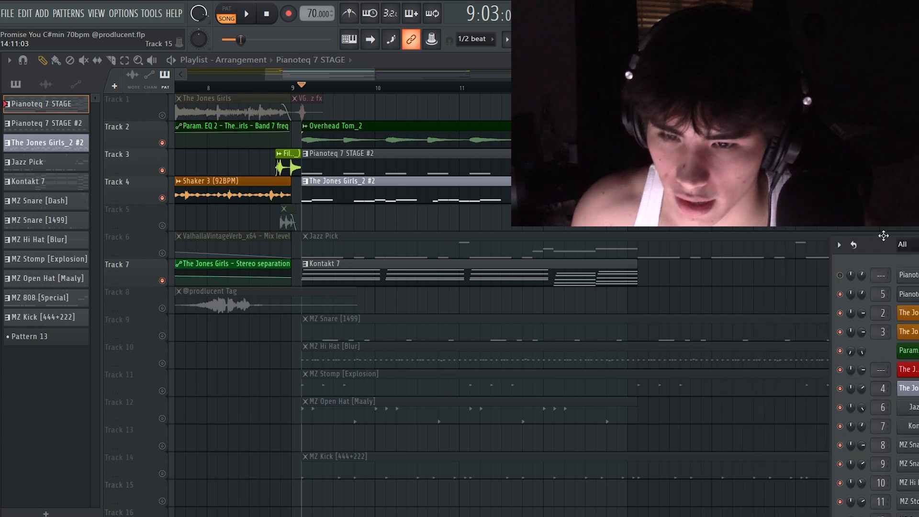
{"action": "double_click", "coordinate": [344, 262]}
{"action": "scroll", "coordinate": [195, 283], "scroll_direction": "down", "scroll_amount": 4}
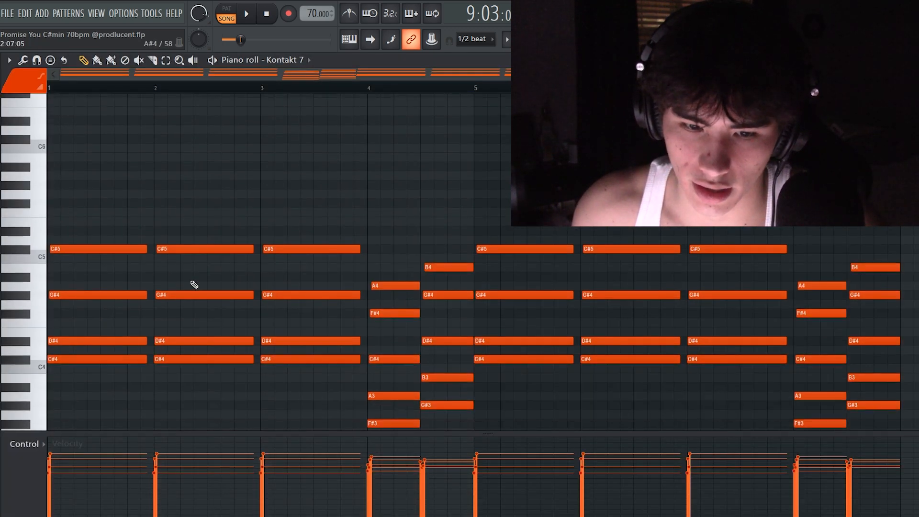
{"action": "left_click", "coordinate": [29, 249]}
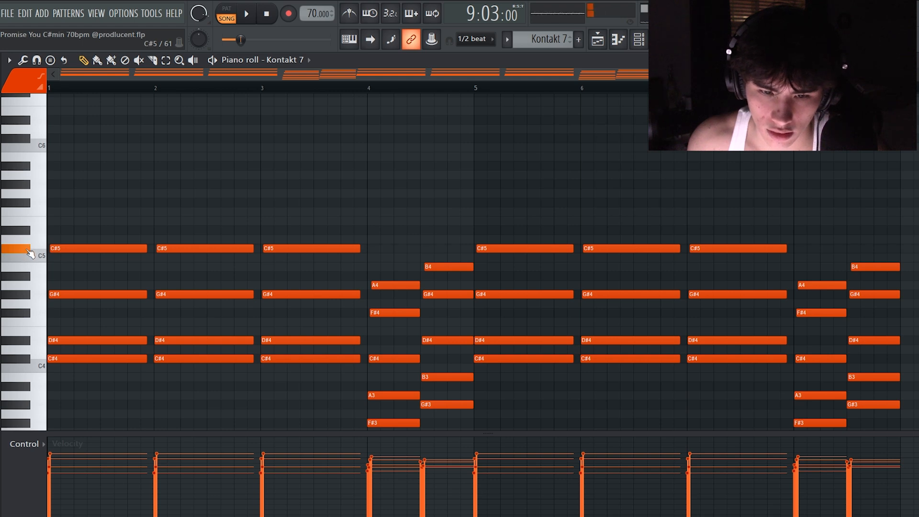
Audition the Jazz Pick bass pattern in the piano roll from its start and again from bar 3, and return to the playlist
{"action": "left_click", "coordinate": [603, 43]}
{"action": "scroll", "coordinate": [318, 168], "scroll_direction": "down", "scroll_amount": 2}
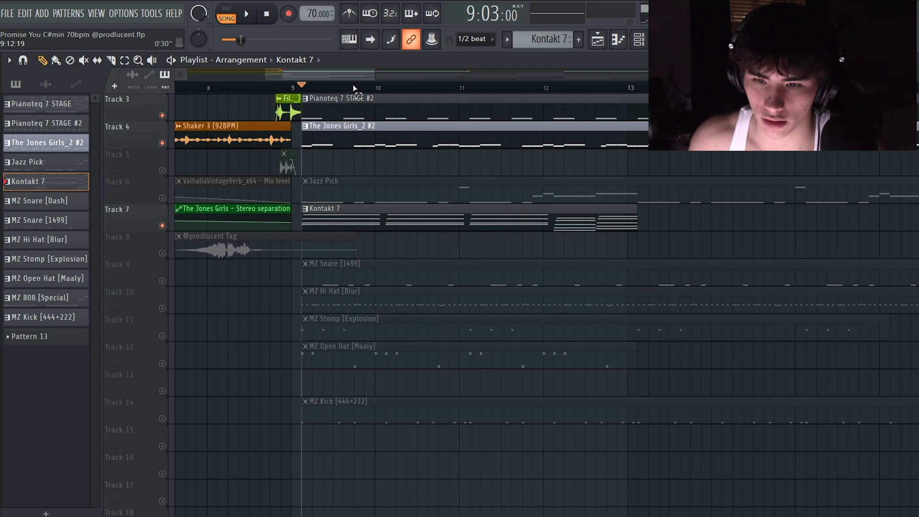
{"action": "scroll", "coordinate": [355, 89], "scroll_direction": "up", "scroll_amount": 2}
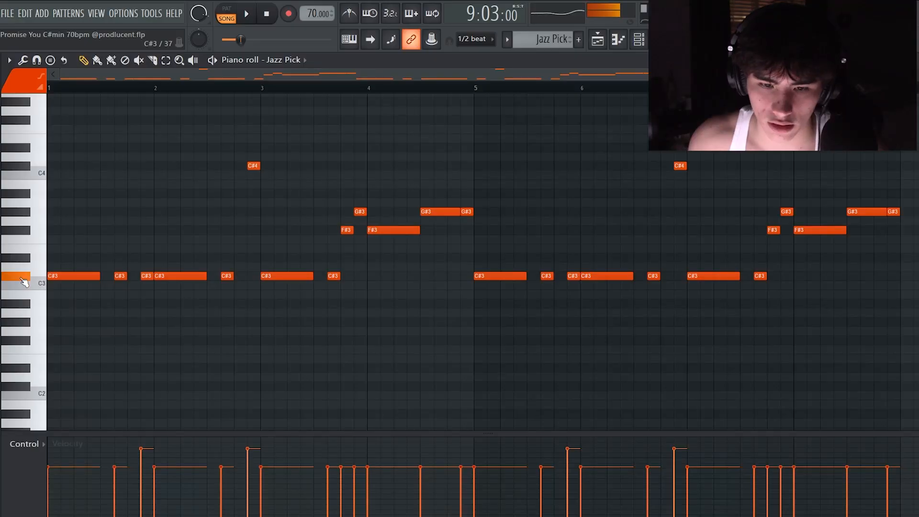
{"action": "scroll", "coordinate": [85, 272], "scroll_direction": "up", "scroll_amount": 3}
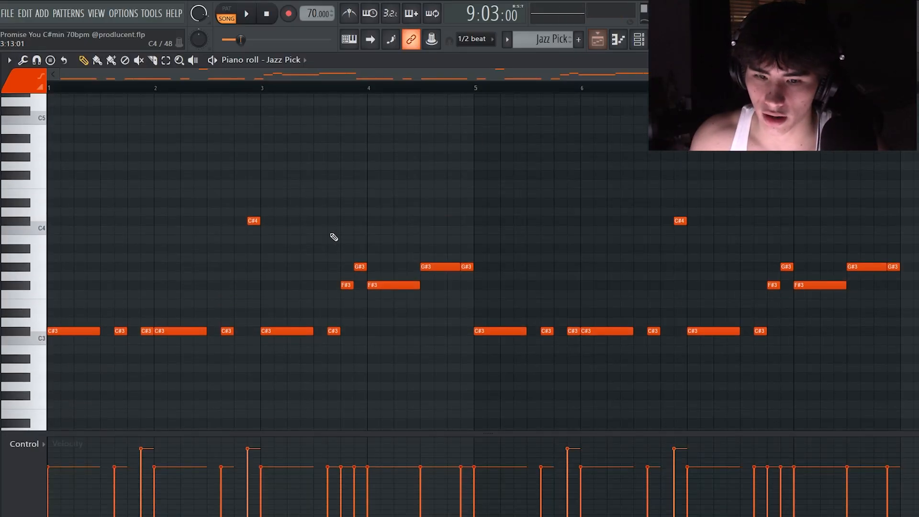
{"action": "scroll", "coordinate": [334, 237], "scroll_direction": "down", "scroll_amount": 4}
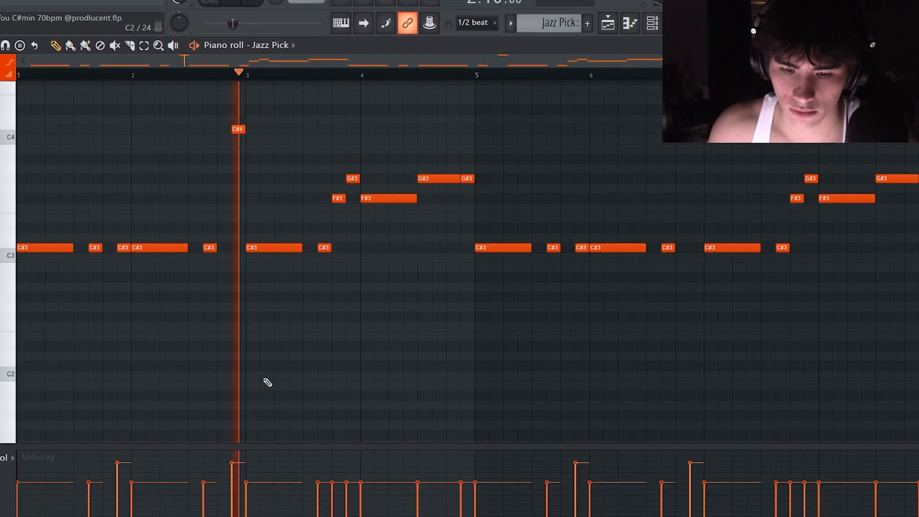
{"action": "key", "text": "space"}
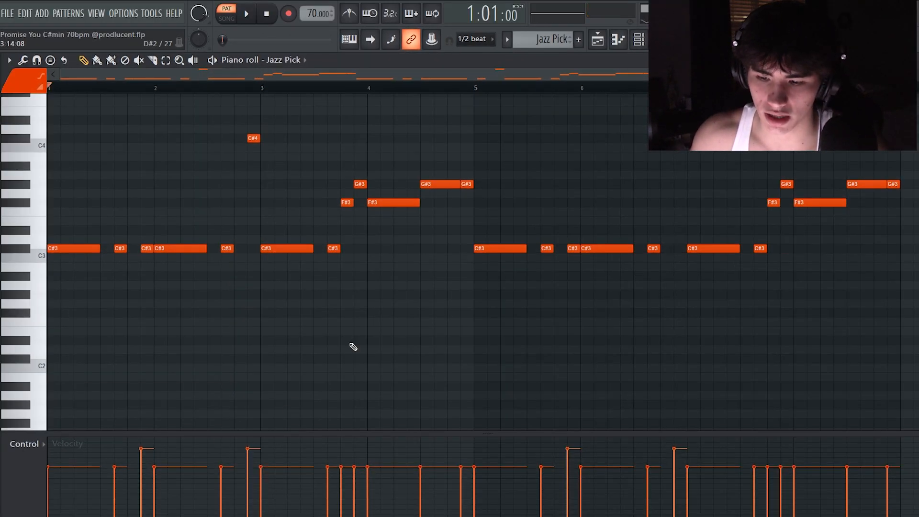
{"action": "left_click", "coordinate": [328, 88]}
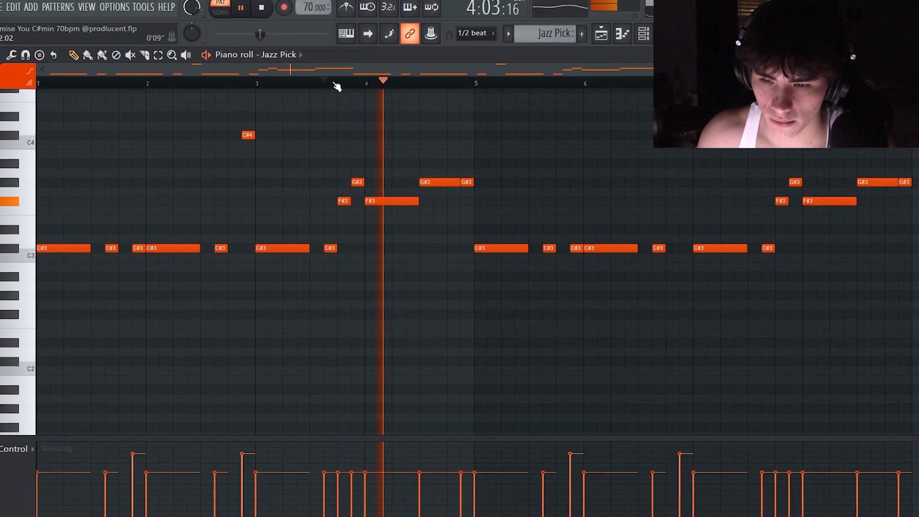
{"action": "left_click", "coordinate": [601, 35]}
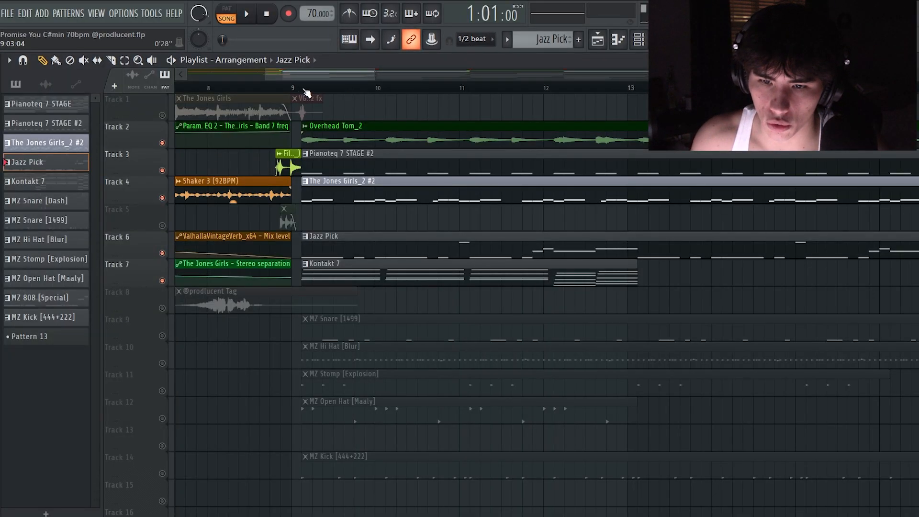
Select the playlist section from 9:03 to just past bar 13, play it with the layered melody tracks, and clear the selection
{"action": "left_click_drag", "start_coordinate": [303, 90], "coordinate": [320, 112]}
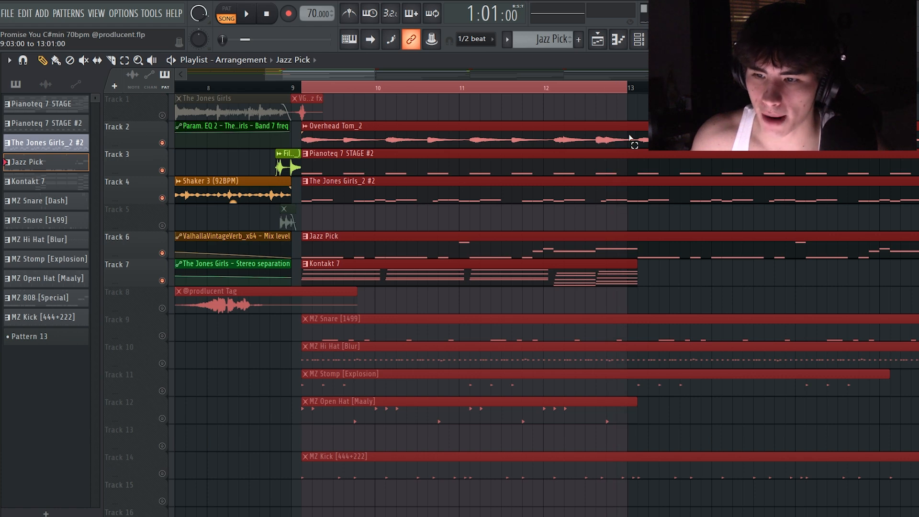
{"action": "left_click_drag", "start_coordinate": [677, 150], "coordinate": [676, 146]}
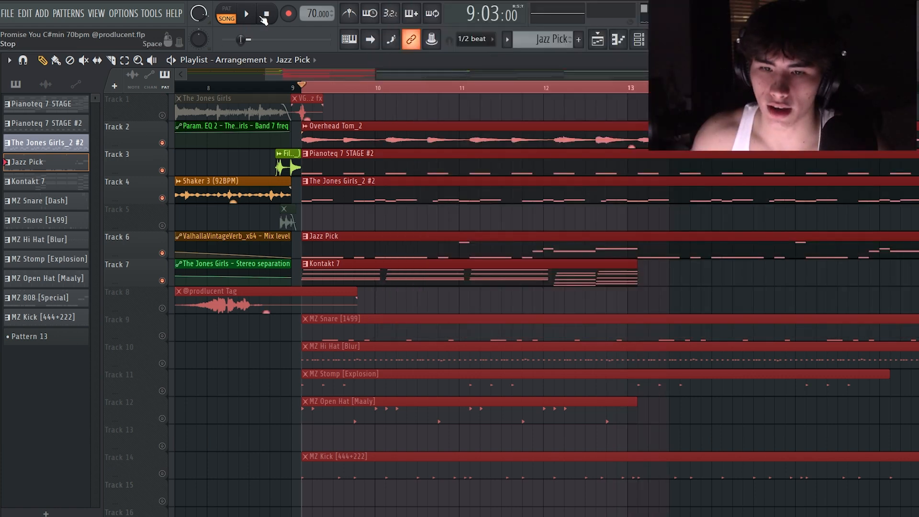
{"action": "left_click", "coordinate": [248, 15]}
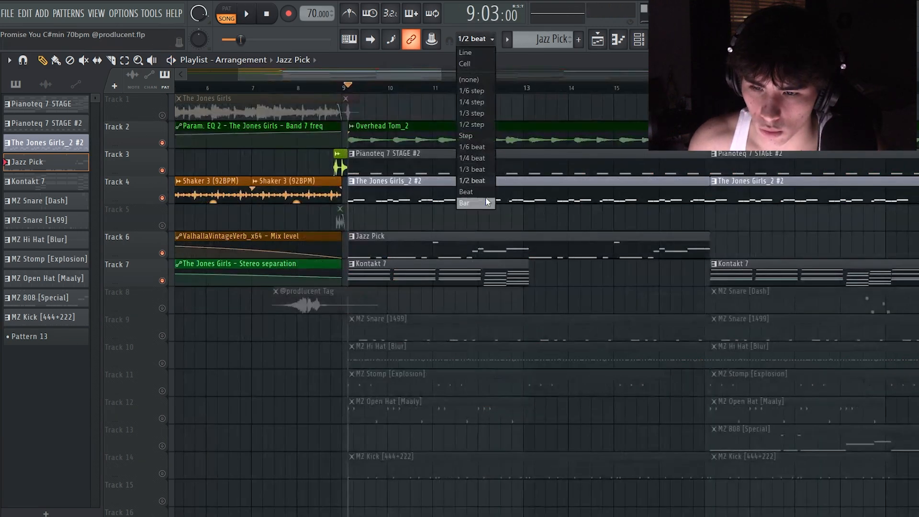
{"action": "left_click", "coordinate": [488, 203]}
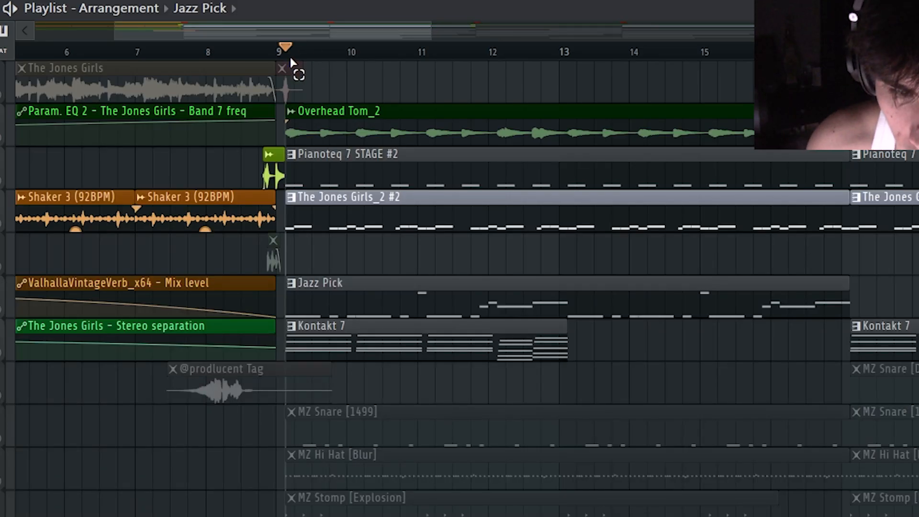
Select the playlist section from 9:03 to 17:03 across the melody and drum clips and review it
{"action": "left_click_drag", "start_coordinate": [355, 91], "coordinate": [395, 118]}
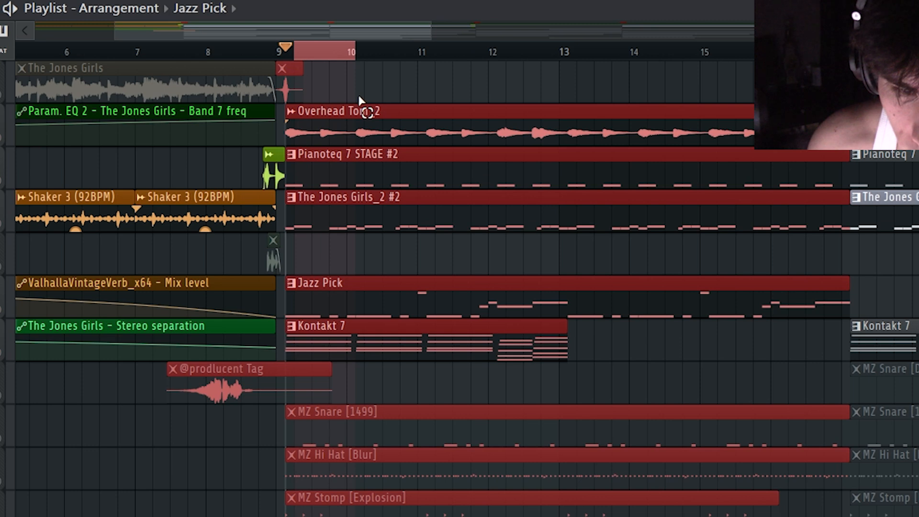
{"action": "left_click_drag", "start_coordinate": [427, 30], "coordinate": [337, 48]}
{"action": "left_click_drag", "start_coordinate": [270, 56], "coordinate": [759, 113]}
{"action": "left_click_drag", "start_coordinate": [915, 138], "coordinate": [862, 154]}
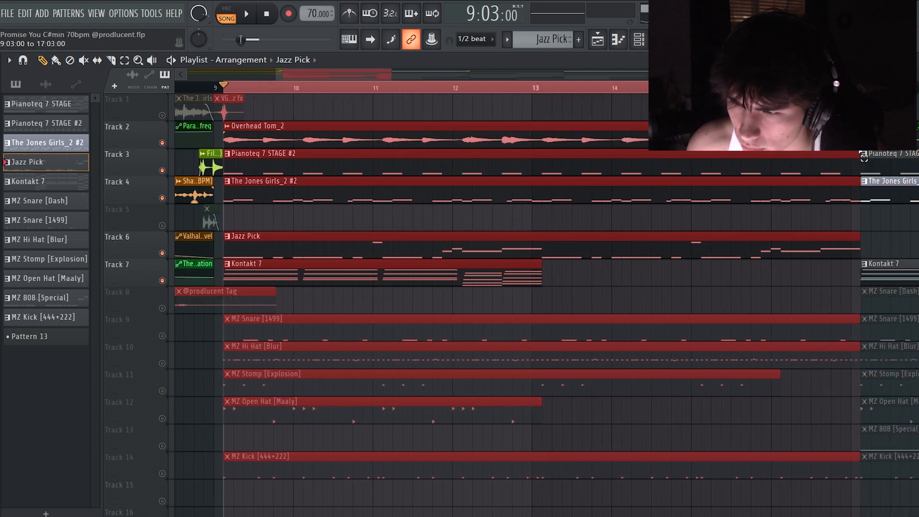
{"action": "left_click_drag", "start_coordinate": [388, 80], "coordinate": [603, 75]}
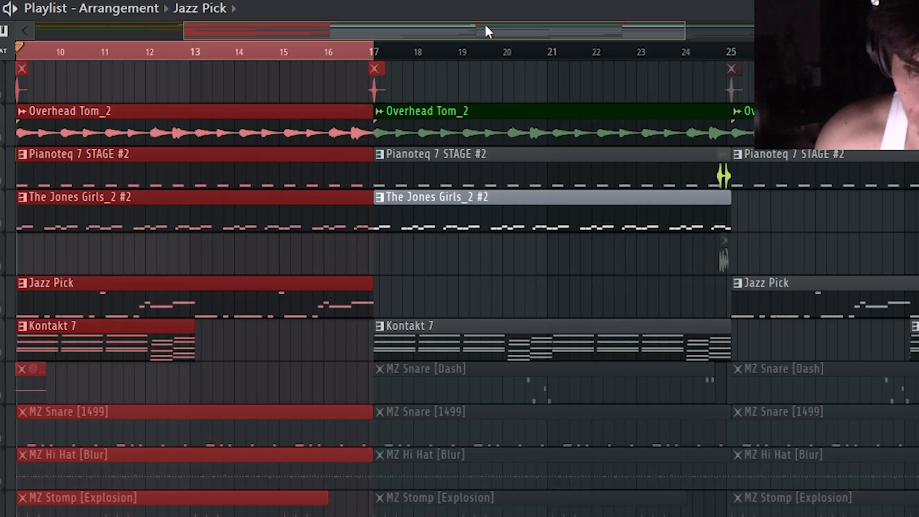
{"action": "left_click_drag", "start_coordinate": [488, 31], "coordinate": [341, 32]}
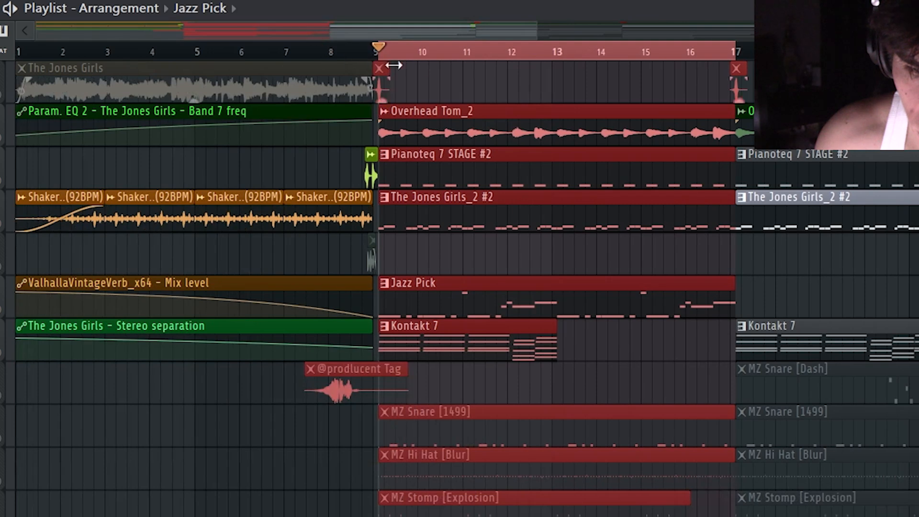
{"action": "left_click_drag", "start_coordinate": [535, 23], "coordinate": [464, 32]}
{"action": "left_click", "coordinate": [408, 56], "text": "ctrl"}
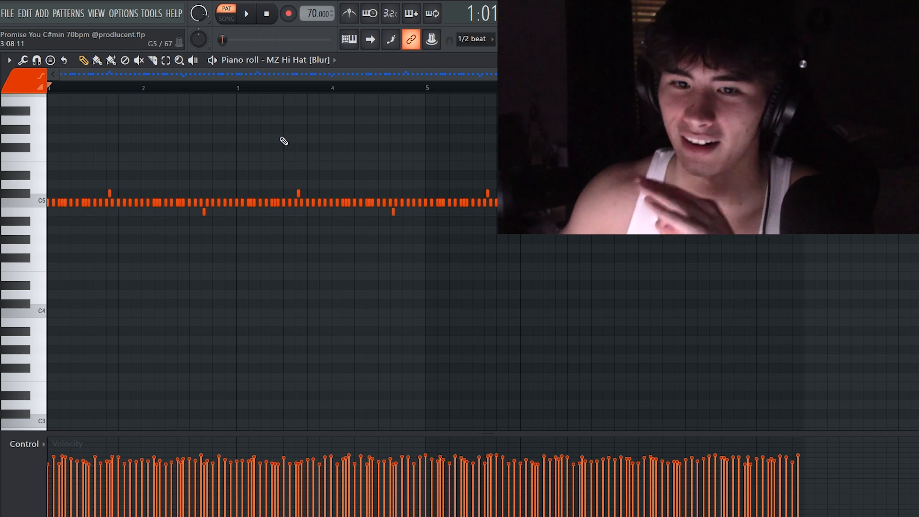
Play the MZ Hi Hat [Blur] pattern in the piano roll, and audition the MZ Stomp [Explosion] pattern from its start
{"action": "key", "text": "space"}
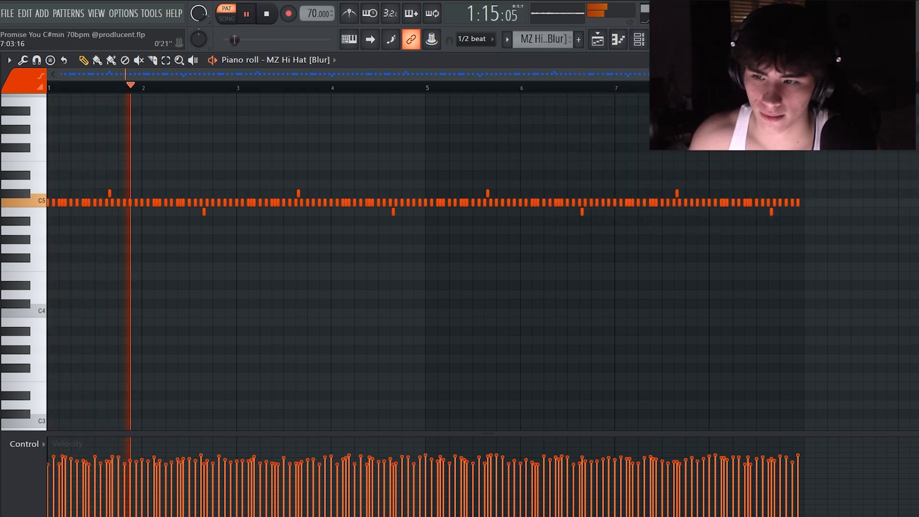
{"action": "left_click_drag", "start_coordinate": [761, 74], "coordinate": [676, 74]}
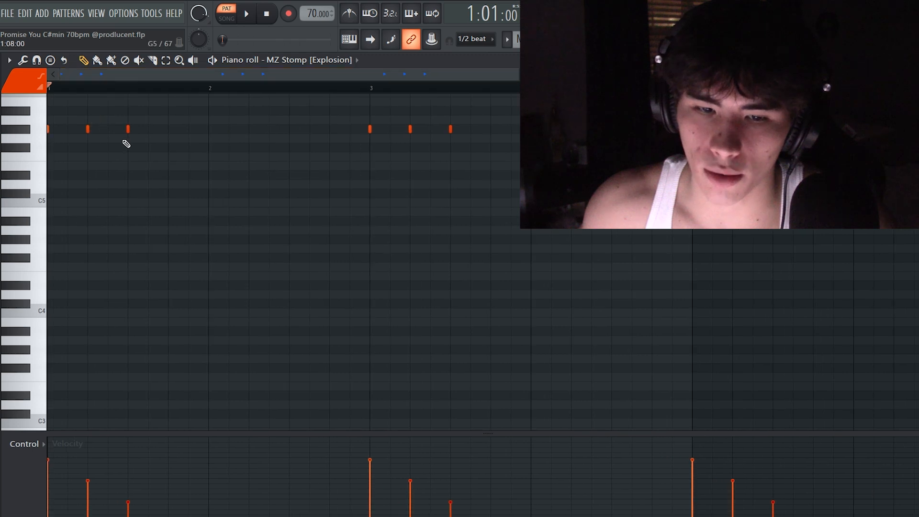
{"action": "scroll", "coordinate": [72, 163], "scroll_direction": "up", "scroll_amount": 2}
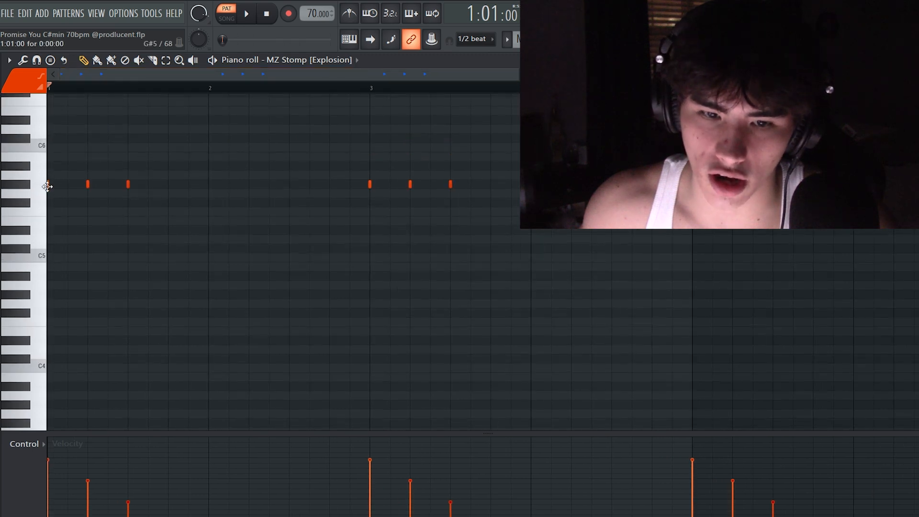
{"action": "left_click", "coordinate": [32, 188]}
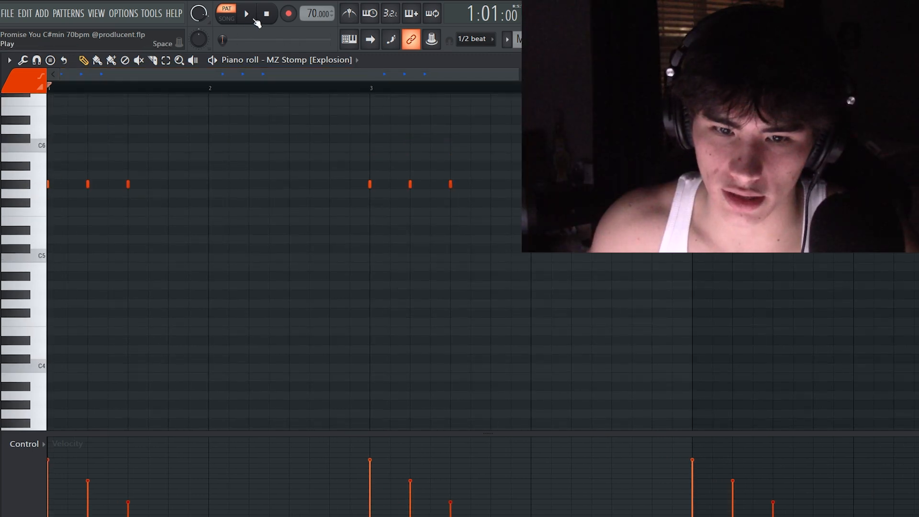
{"action": "left_click", "coordinate": [249, 15]}
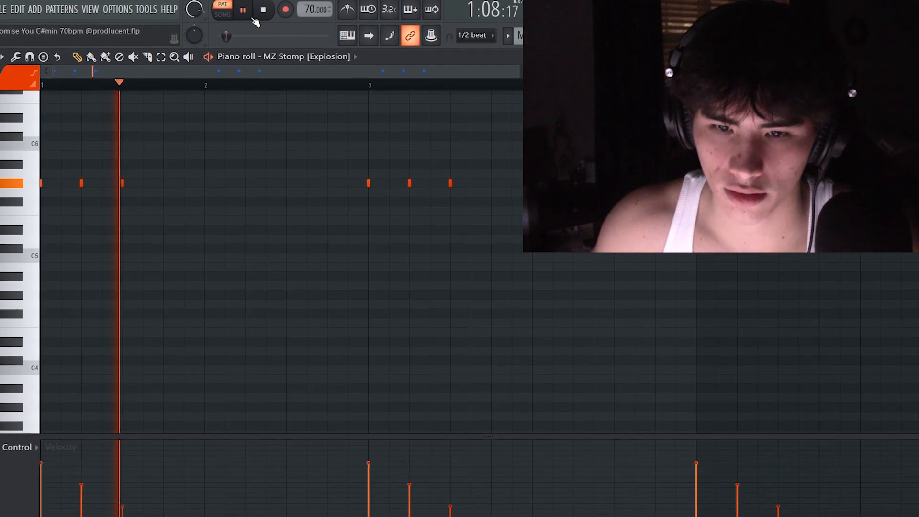
{"action": "key", "text": "space"}
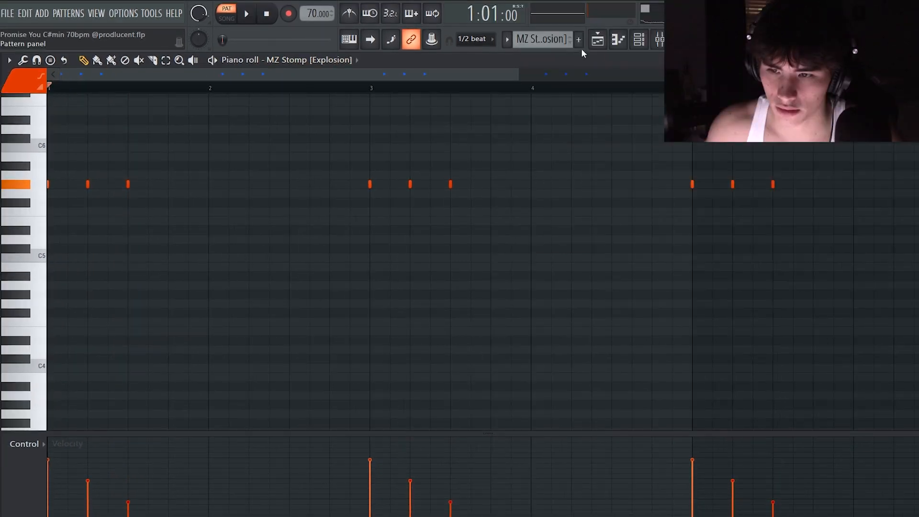
Return to the playlist and unmute Tracks 10, 11 and 14 for the hi-hat, stomp and kick
{"action": "left_click", "coordinate": [598, 39]}
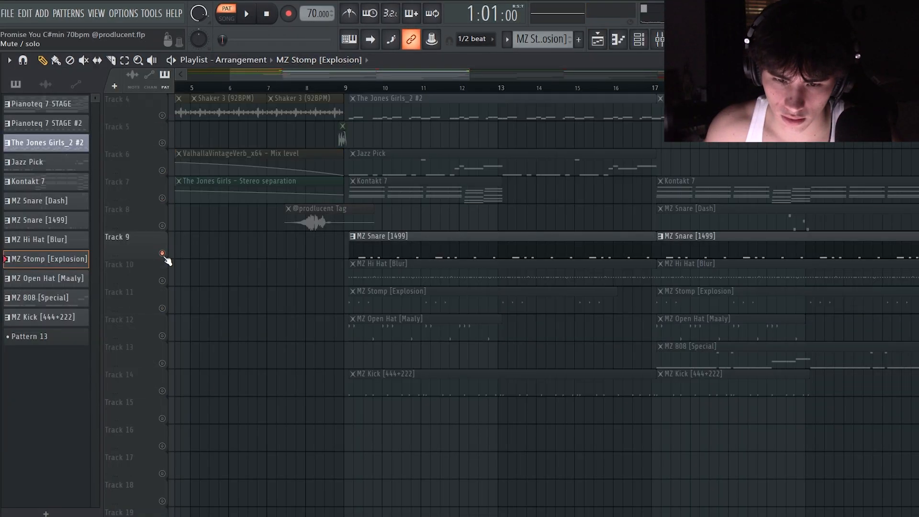
{"action": "left_click", "coordinate": [161, 280]}
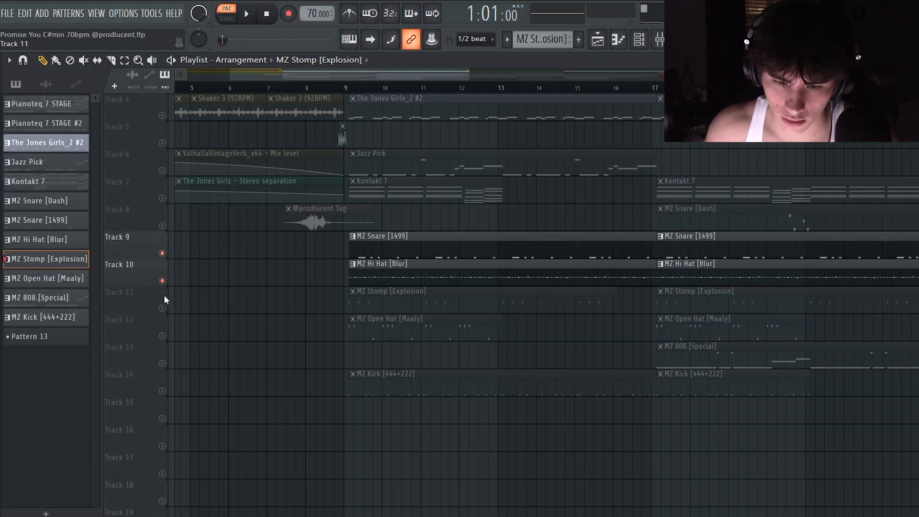
{"action": "left_click", "coordinate": [161, 308]}
{"action": "left_click", "coordinate": [162, 391]}
{"action": "scroll", "coordinate": [359, 267], "scroll_direction": "up", "scroll_amount": 1}
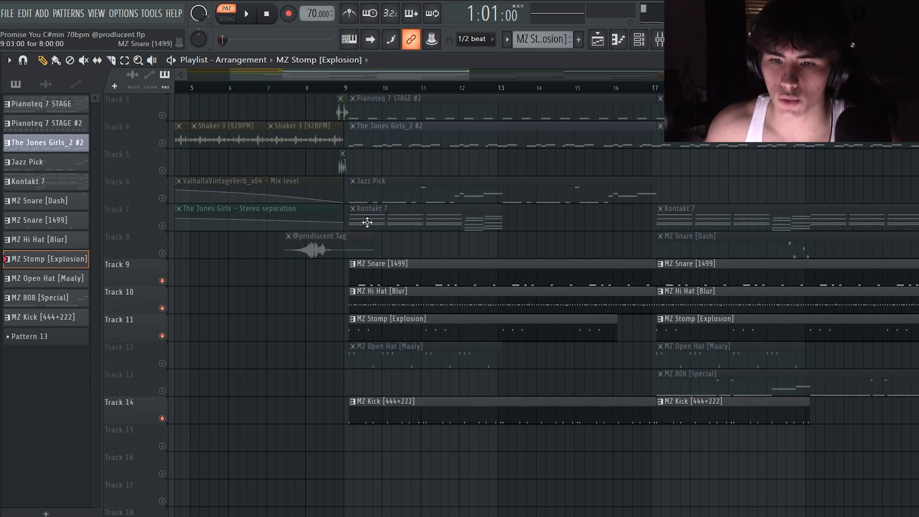
{"action": "scroll", "coordinate": [401, 214], "scroll_direction": "down", "scroll_amount": 1}
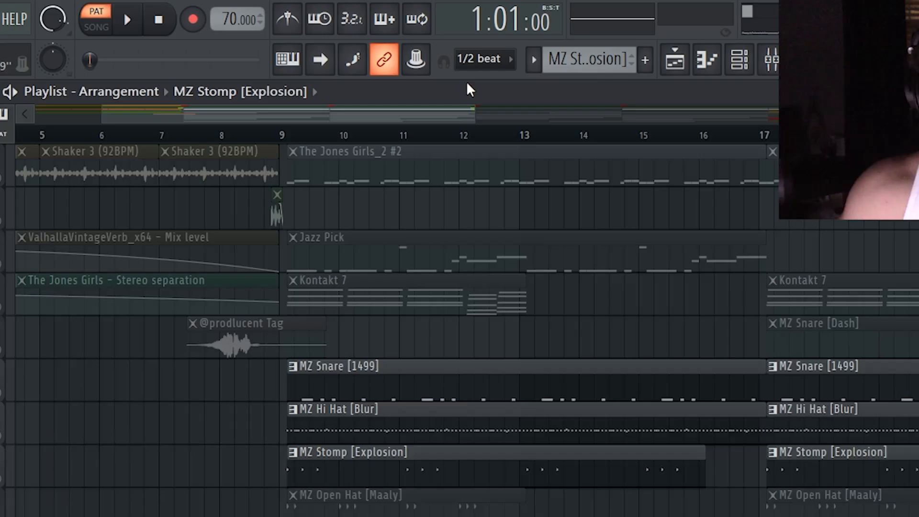
Try the Bar snap setting and restore the snap to 1/2 beat
{"action": "left_click", "coordinate": [474, 39]}
{"action": "left_click", "coordinate": [469, 316]}
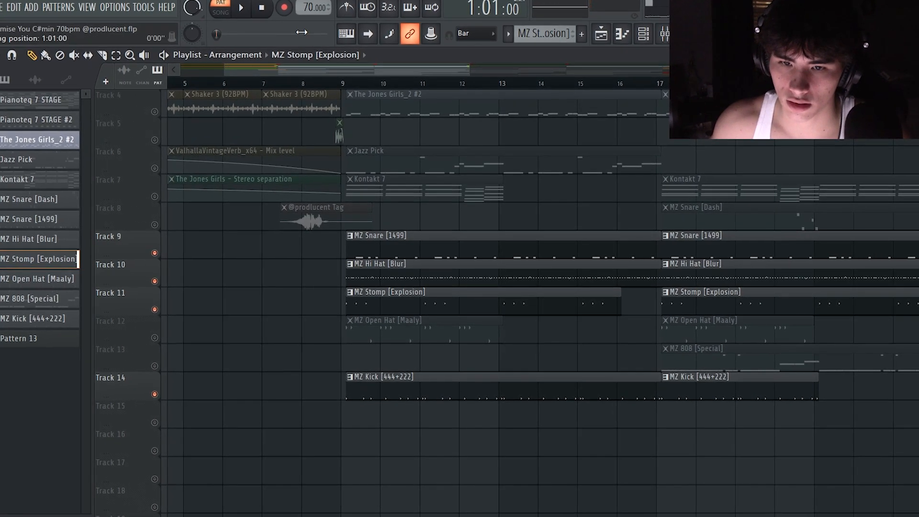
{"action": "left_click", "coordinate": [484, 35]}
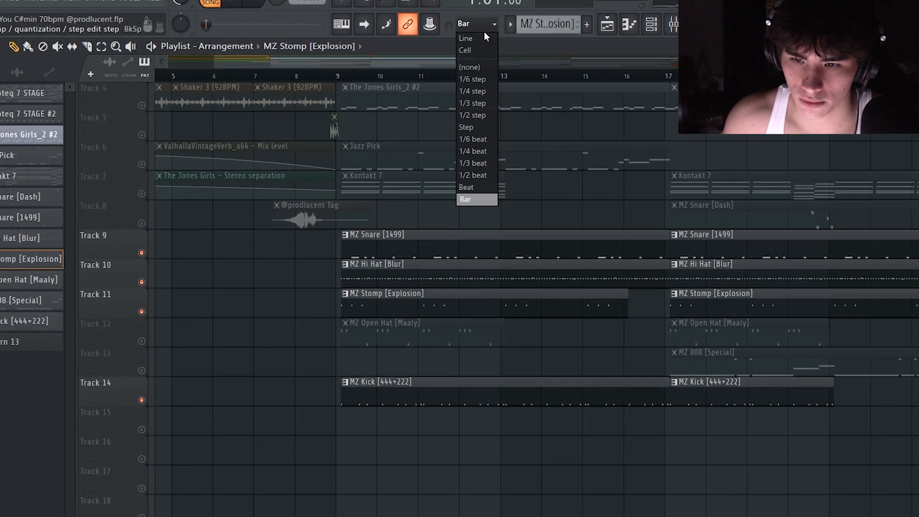
{"action": "left_click", "coordinate": [473, 175]}
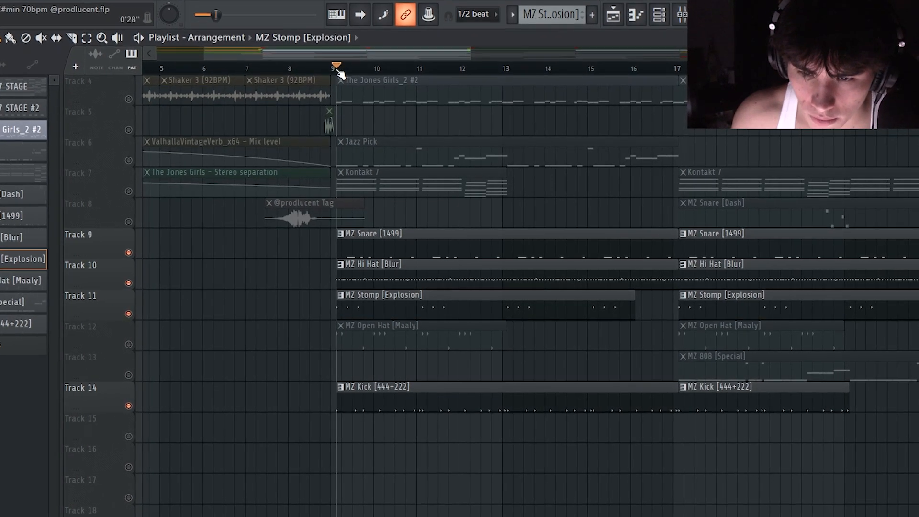
Play the drum tracks from 9:03 in song mode and follow the MZ Kick [444+222] pattern in the piano roll
{"action": "key", "text": "space"}
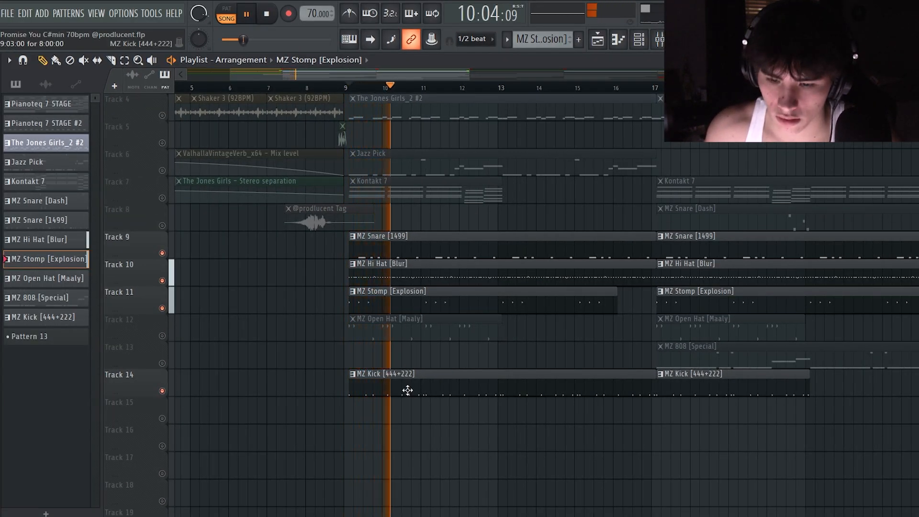
{"action": "double_click", "coordinate": [438, 386]}
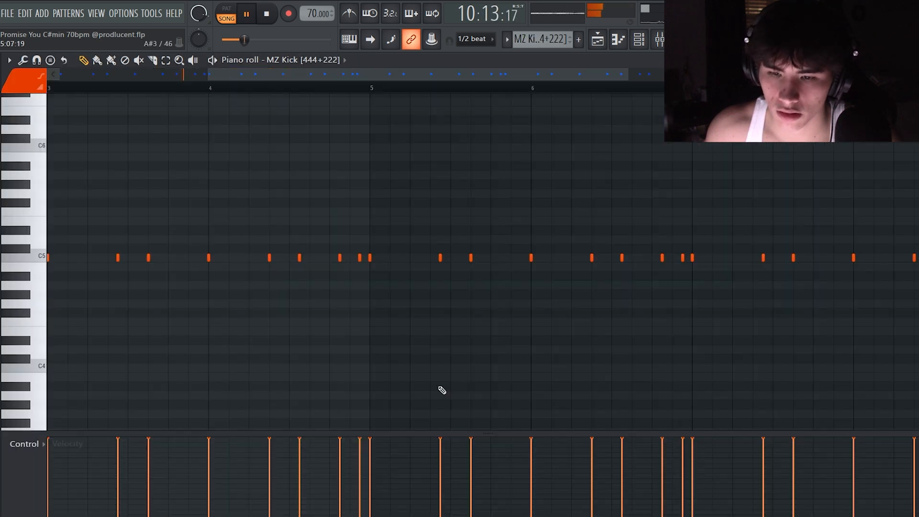
{"action": "left_click_drag", "start_coordinate": [328, 79], "coordinate": [238, 78]}
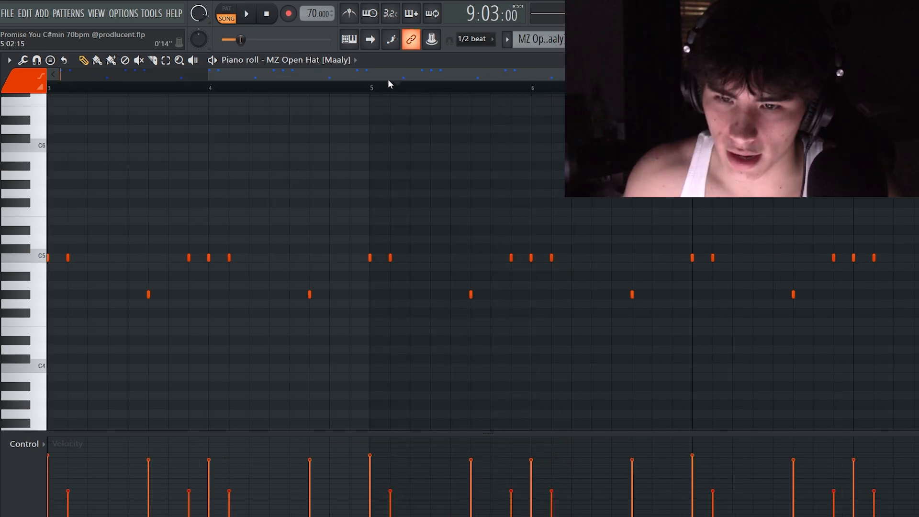
{"action": "left_click_drag", "start_coordinate": [388, 78], "coordinate": [228, 82]}
Examine the MZ Open Hat [Maaly] pattern's notes and velocities in the piano roll
{"action": "scroll", "coordinate": [196, 145], "scroll_direction": "up", "scroll_amount": 3}
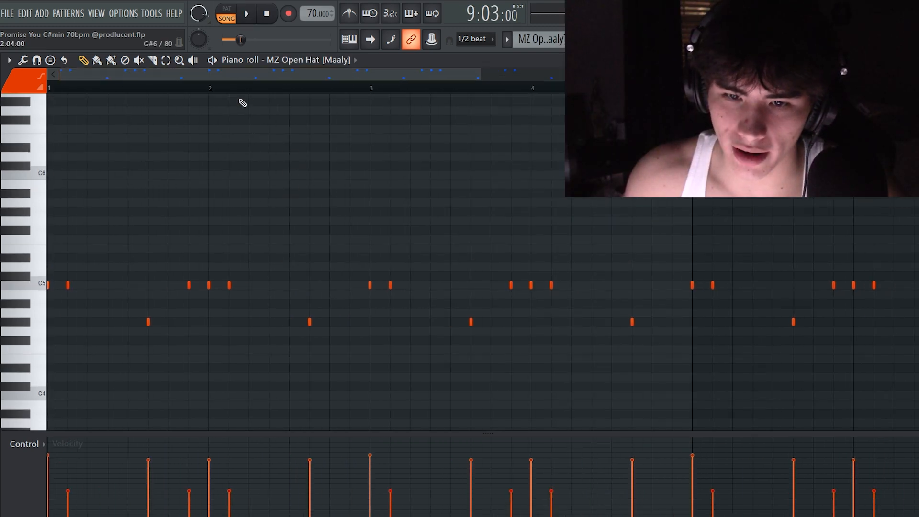
{"action": "scroll", "coordinate": [333, 110], "scroll_direction": "down", "scroll_amount": 3}
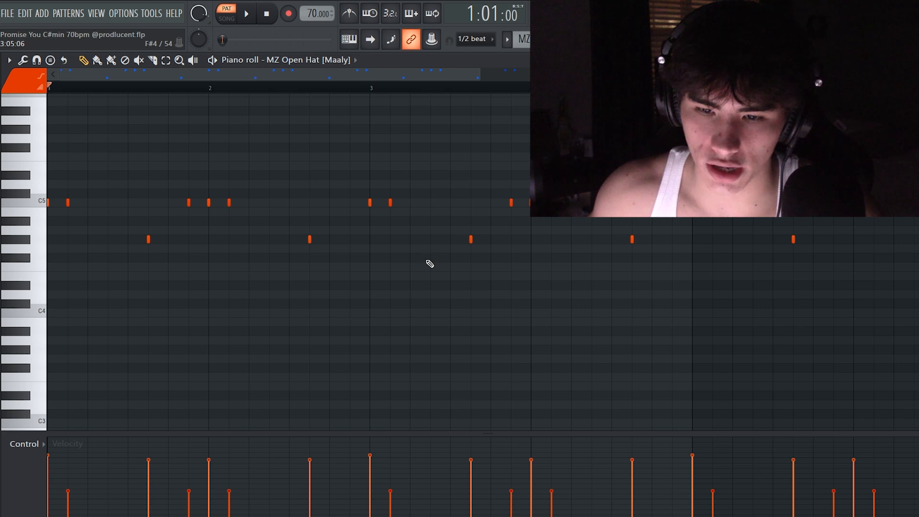
{"action": "left_click_drag", "start_coordinate": [820, 259], "coordinate": [72, 225]}
{"action": "left_click", "coordinate": [199, 98], "text": "ctrl"}
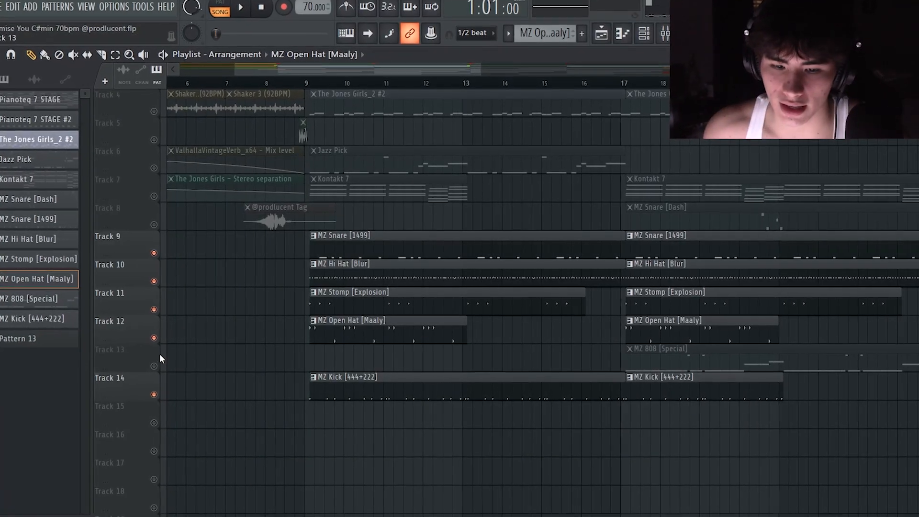
Unmute Track 13 and open the MZ 808 [Special] pattern in the piano roll
{"action": "left_click", "coordinate": [67, 299]}
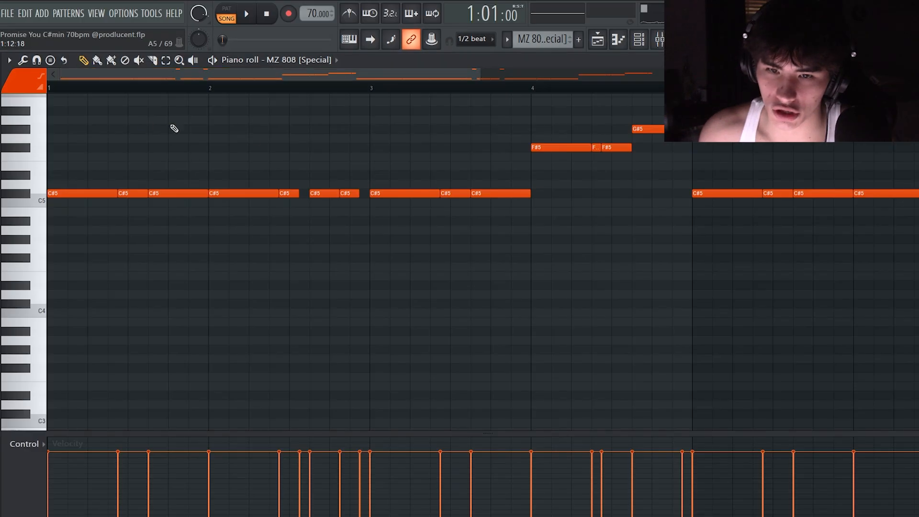
{"action": "scroll", "coordinate": [306, 154], "scroll_direction": "up", "scroll_amount": 1}
{"action": "scroll", "coordinate": [307, 139], "scroll_direction": "down", "scroll_amount": 3}
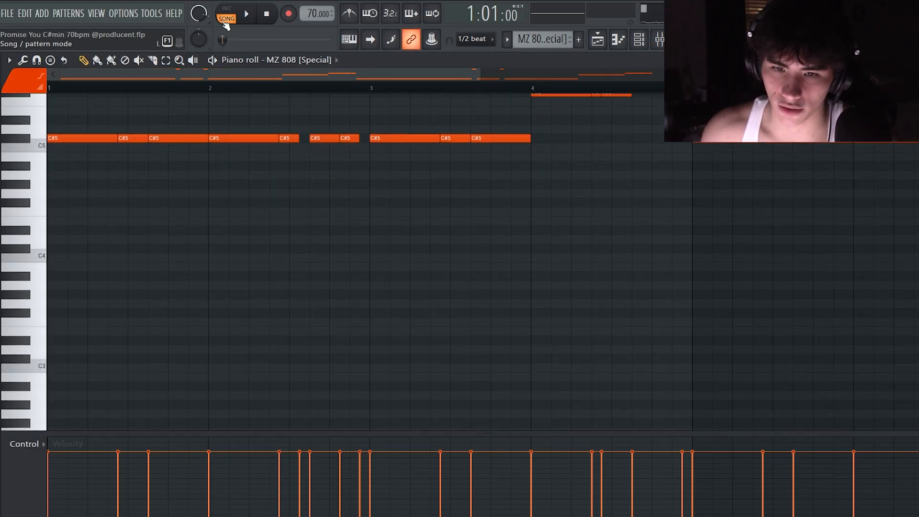
Switch to pattern mode and play the MZ 808 [Special] pattern from its start
{"action": "left_click", "coordinate": [225, 20]}
{"action": "scroll", "coordinate": [233, 229], "scroll_direction": "up", "scroll_amount": 1}
{"action": "scroll", "coordinate": [233, 229], "scroll_direction": "up", "scroll_amount": 3}
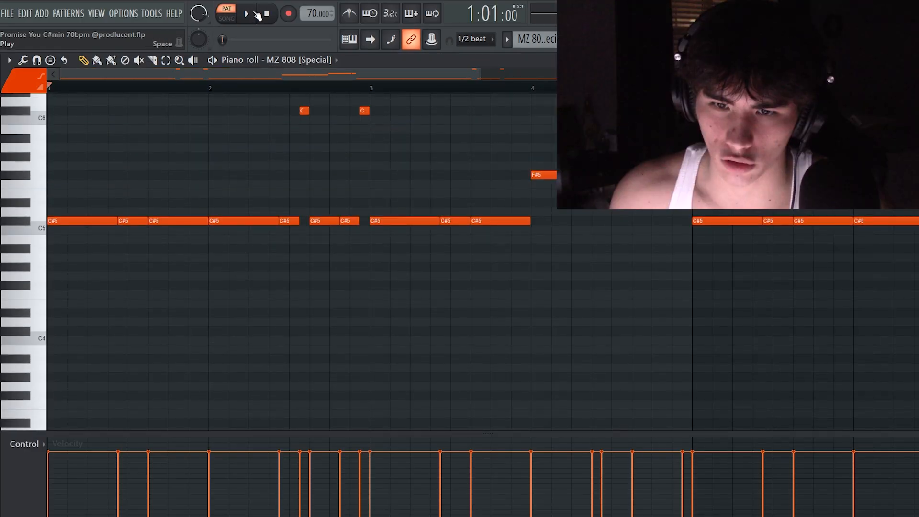
{"action": "left_click", "coordinate": [249, 14]}
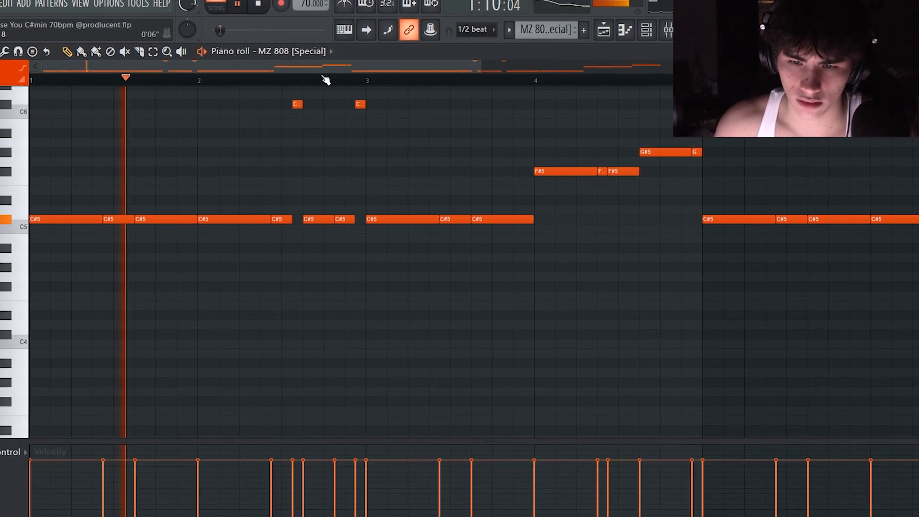
{"action": "scroll", "coordinate": [267, 337], "scroll_direction": "up", "scroll_amount": 3}
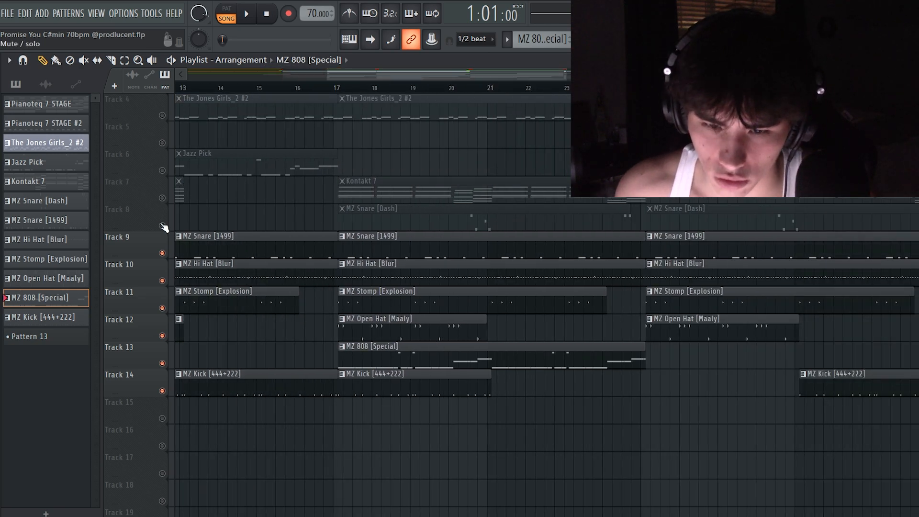
Unmute Track 8 and open the MZ Snare [Dash] pattern in the piano roll around bar 4
{"action": "left_click", "coordinate": [163, 226]}
{"action": "double_click", "coordinate": [421, 209]}
{"action": "left_click_drag", "start_coordinate": [479, 79], "coordinate": [389, 82]}
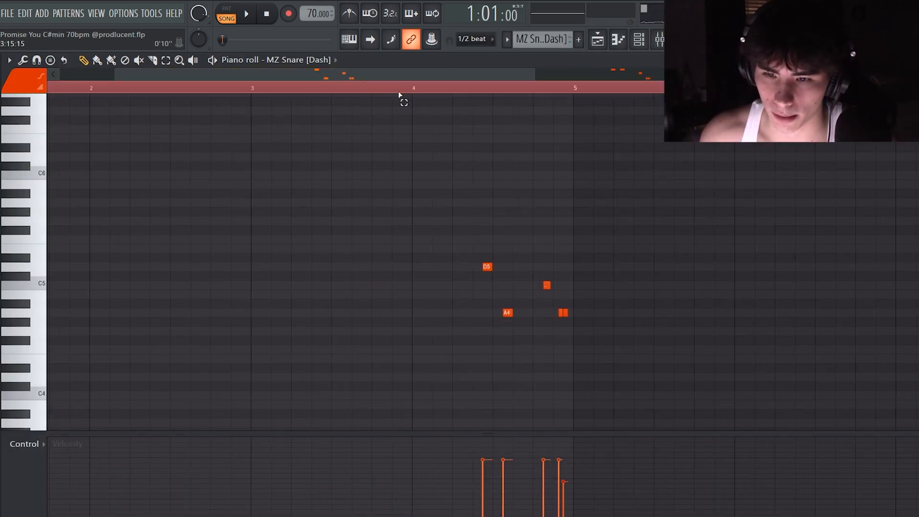
{"action": "scroll", "coordinate": [507, 152], "scroll_direction": "down", "scroll_amount": 3}
Play the MZ Snare [Dash] fill in bar 4 in pattern mode
{"action": "left_click", "coordinate": [486, 90]}
{"action": "left_click_drag", "start_coordinate": [486, 78], "coordinate": [516, 84]}
{"action": "left_click_drag", "start_coordinate": [443, 77], "coordinate": [454, 76]}
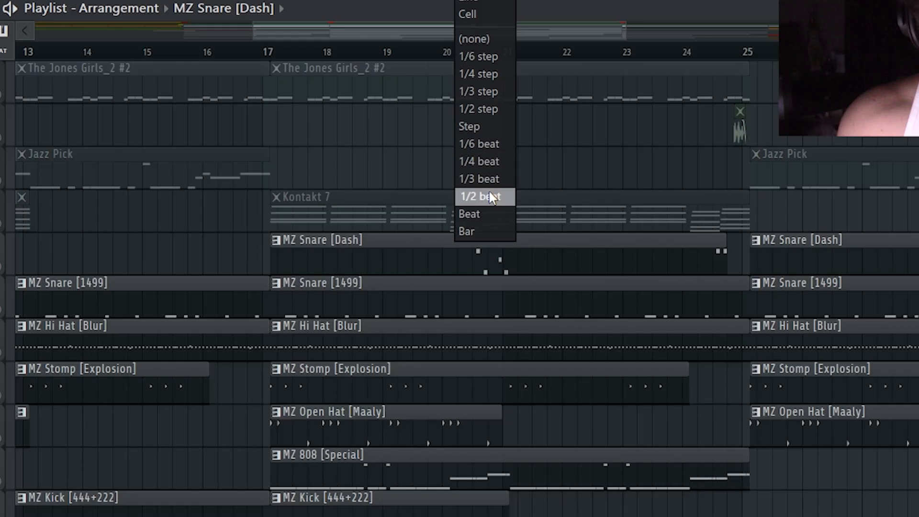
{"action": "left_click", "coordinate": [476, 199]}
Return to the playlist around bar 8 with only Track 1 active, and place the playback position at 8:11
{"action": "left_click_drag", "start_coordinate": [277, 62], "coordinate": [748, 127]}
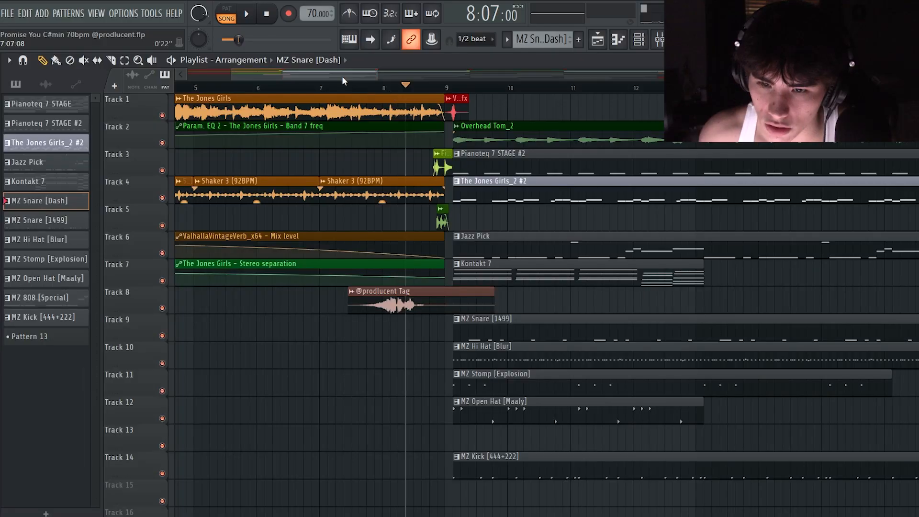
{"action": "left_click_drag", "start_coordinate": [393, 79], "coordinate": [402, 79]}
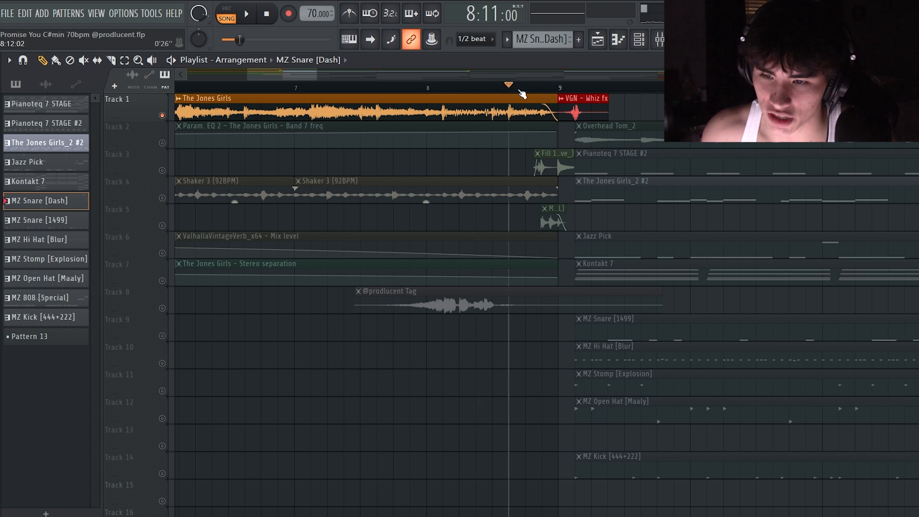
Play the end of The Jones Girls clip from 8:11 and place the playback position at the start of bar 9
{"action": "left_click", "coordinate": [641, 46]}
{"action": "left_click", "coordinate": [640, 46]}
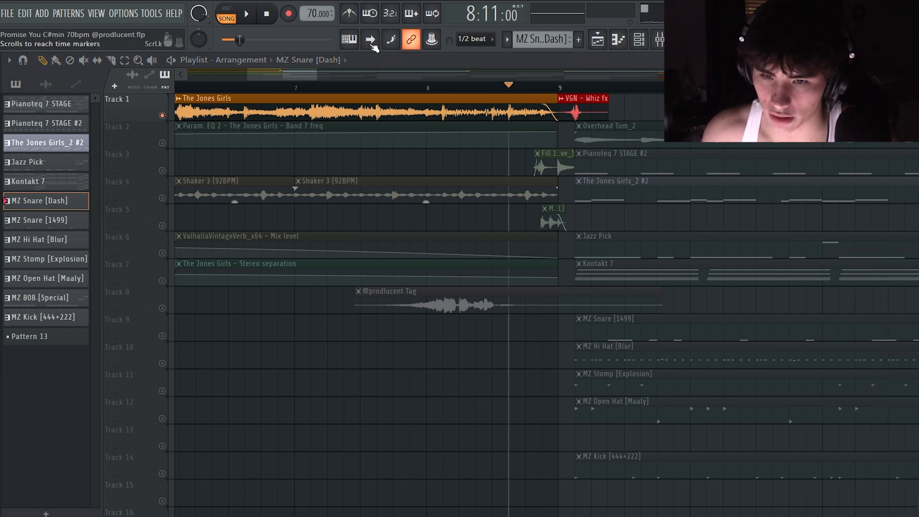
{"action": "key", "text": "space"}
{"action": "key", "text": "space"}
{"action": "left_click", "coordinate": [559, 88]}
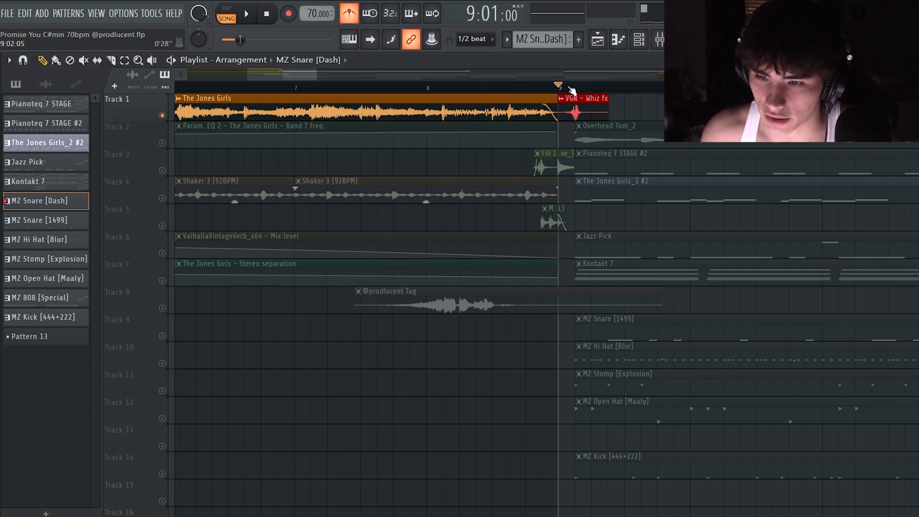
Play the transition from The Jones Girls clip into the VGN - Whiz fx on Track 1 from 8:13
{"action": "left_click_drag", "start_coordinate": [317, 75], "coordinate": [313, 76]}
{"action": "left_click", "coordinate": [268, 87]}
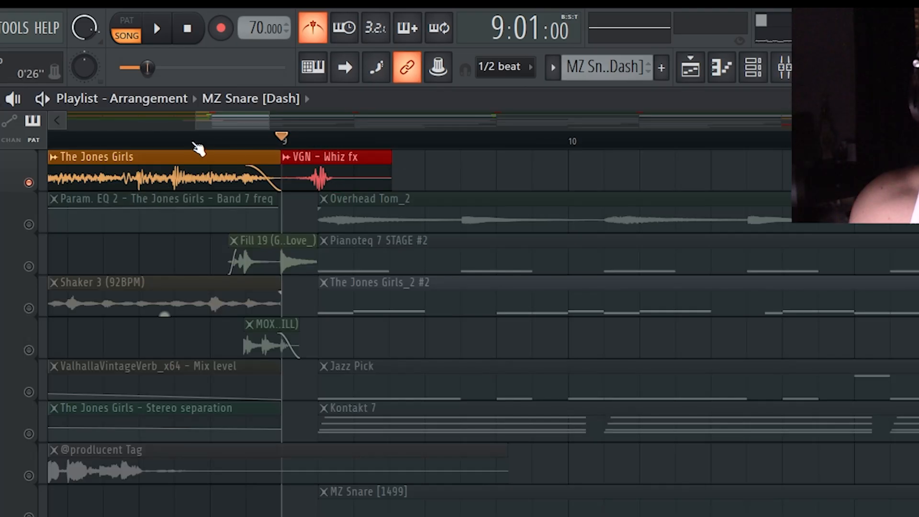
{"action": "key", "text": "space"}
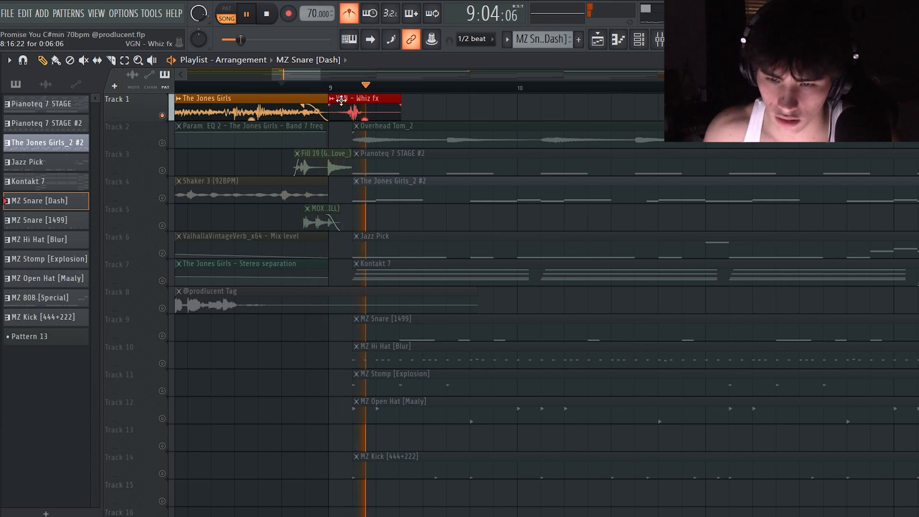
{"action": "key", "text": "space"}
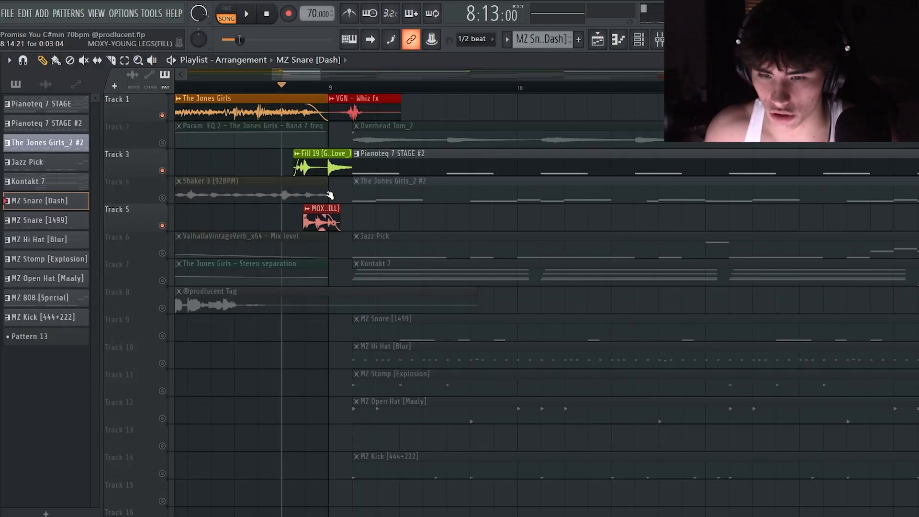
Unmute Tracks 3 and 5 and play the fill clips leading into bar 9 from 8:09
{"action": "left_click_drag", "start_coordinate": [283, 162], "coordinate": [316, 165]}
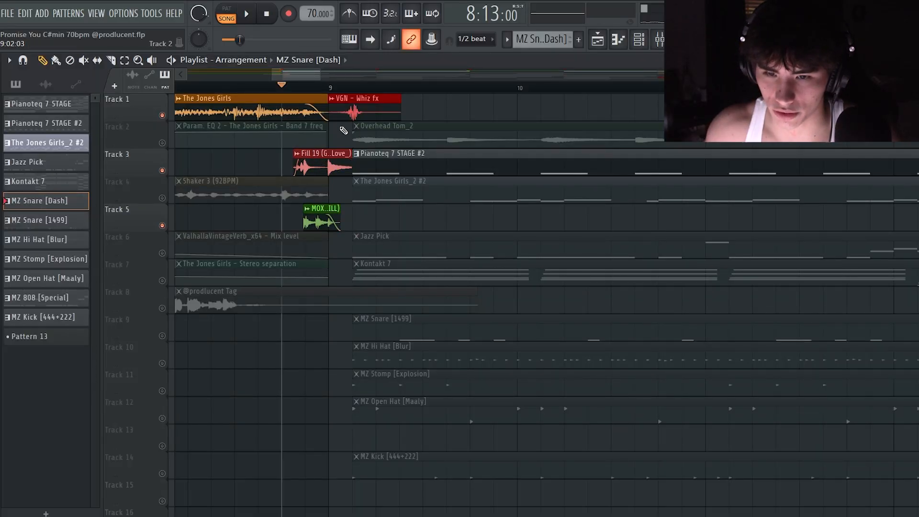
{"action": "left_click", "coordinate": [237, 87]}
{"action": "key", "text": "space"}
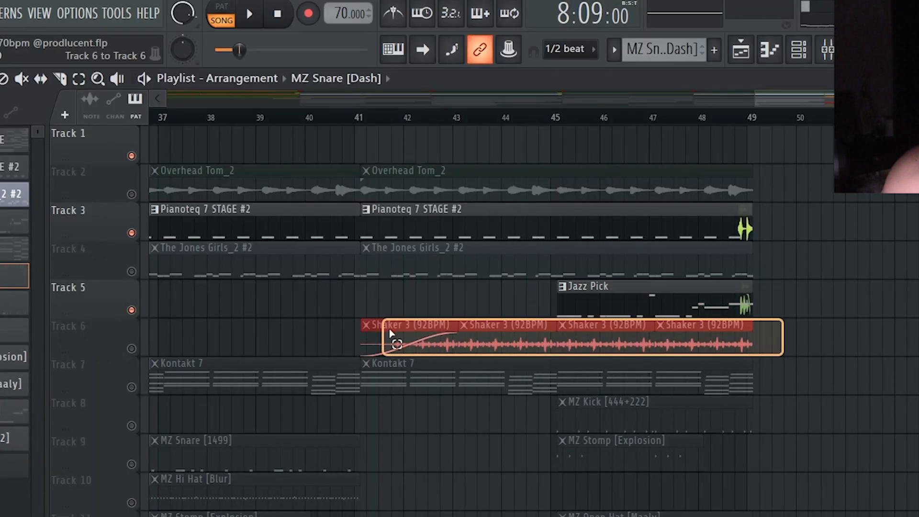
Examine the arrangement's outro from bar 41 to 49 alongside the intro, including the shaker, volume and reverb automation clips
{"action": "left_click_drag", "start_coordinate": [389, 330], "coordinate": [406, 349]}
{"action": "left_click_drag", "start_coordinate": [807, 342], "coordinate": [745, 222]}
{"action": "left_click", "coordinate": [619, 91], "text": "ctrl"}
{"action": "left_click_drag", "start_coordinate": [628, 75], "coordinate": [207, 75]}
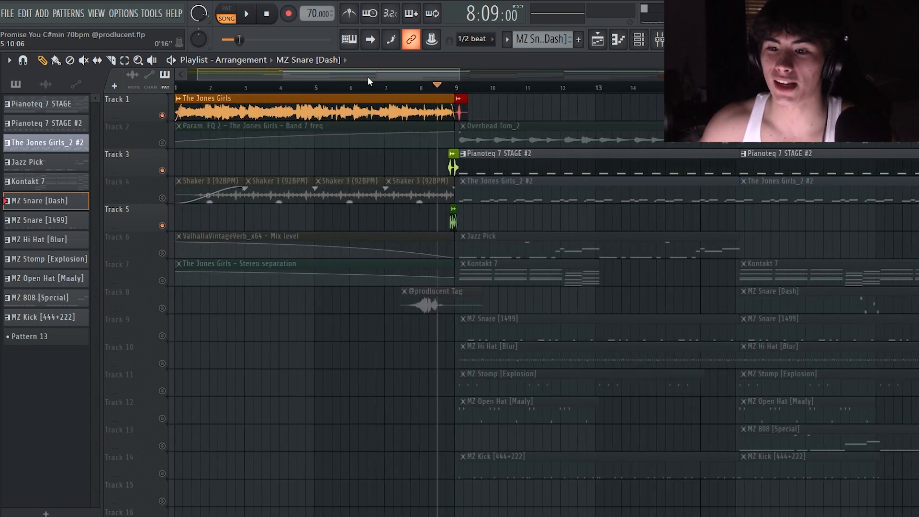
{"action": "left_click_drag", "start_coordinate": [340, 77], "coordinate": [769, 77]}
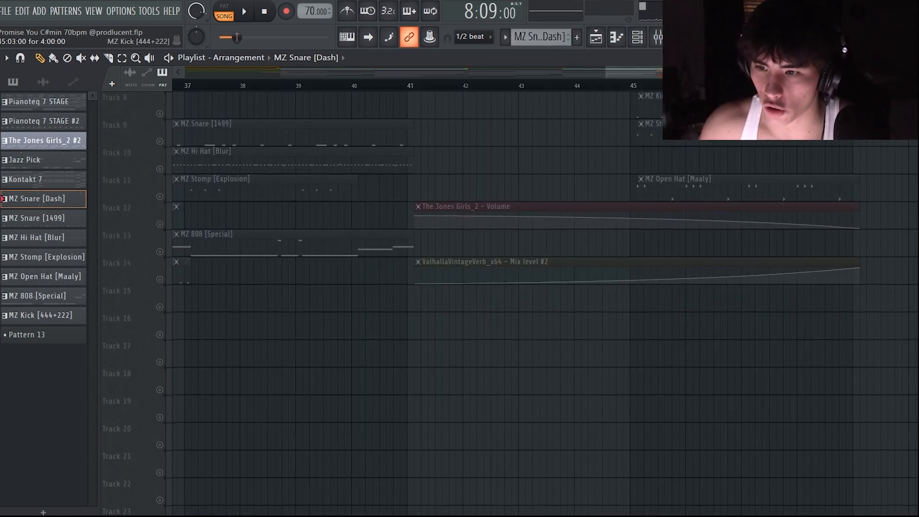
{"action": "scroll", "coordinate": [690, 106], "scroll_direction": "right", "scroll_amount": 3}
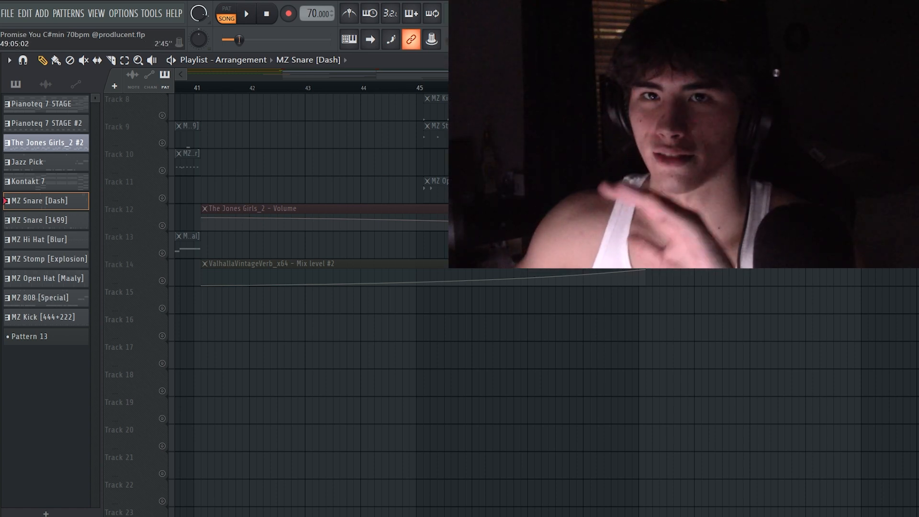
{"action": "scroll", "coordinate": [246, 139], "scroll_direction": "up", "scroll_amount": 3}
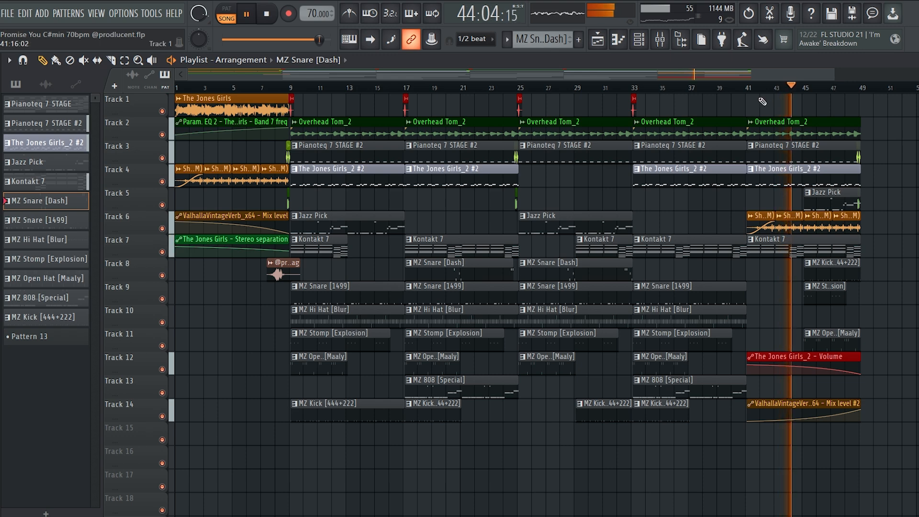
{"action": "left_click_drag", "start_coordinate": [832, 77], "coordinate": [813, 70]}
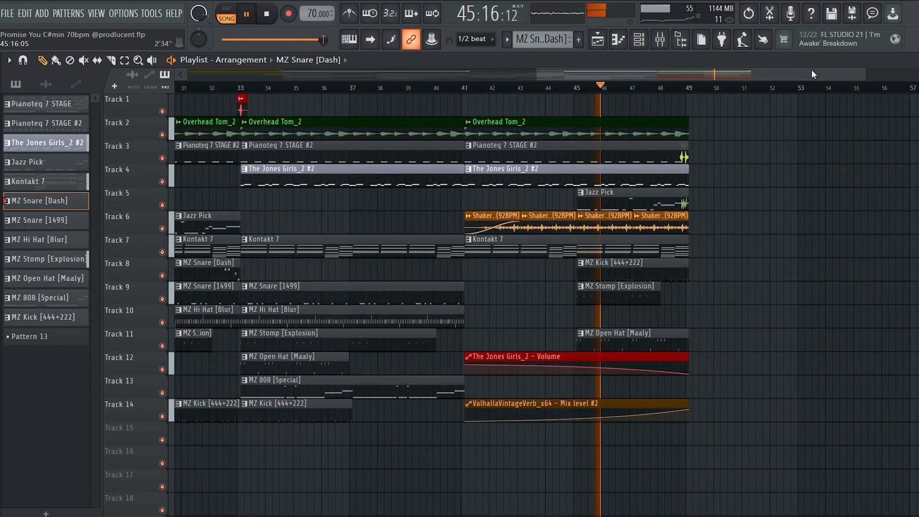